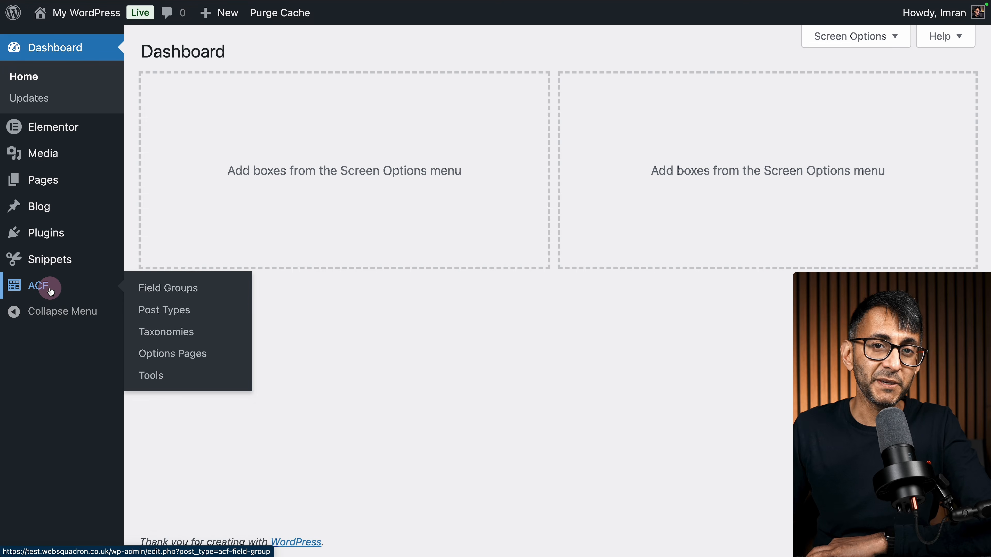
Step: Open the Blog post type in ACF for editing and review its basic and advanced settings
{"action": "left_click", "coordinate": [165, 310]}
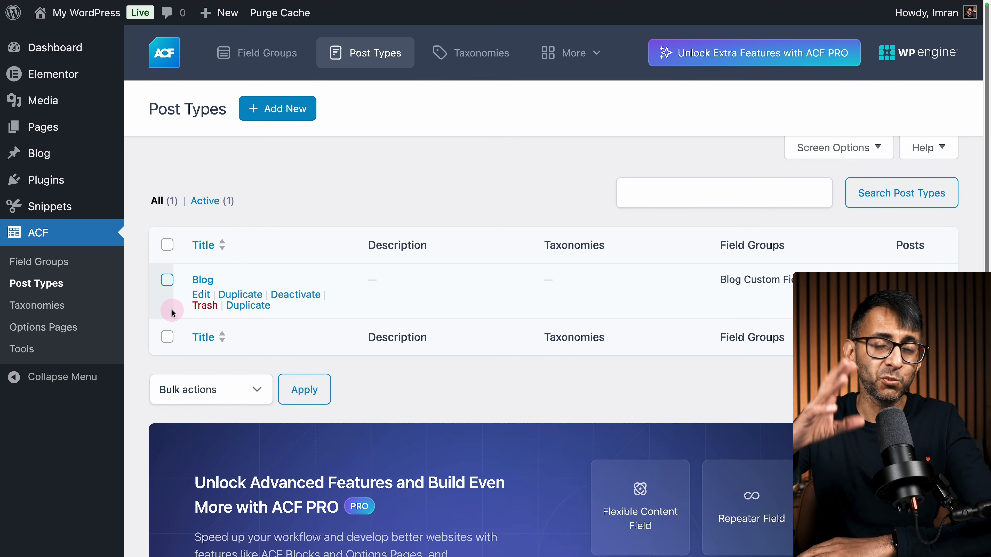
{"action": "left_click", "coordinate": [201, 295]}
{"action": "scroll", "coordinate": [569, 279], "scroll_direction": "down", "scroll_amount": 3}
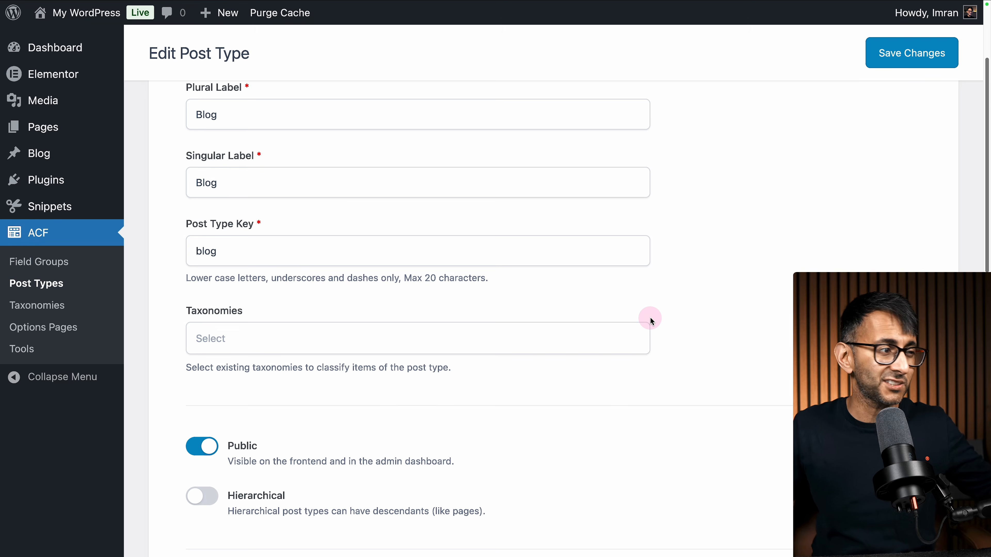
{"action": "scroll", "coordinate": [650, 328], "scroll_direction": "down", "scroll_amount": 6}
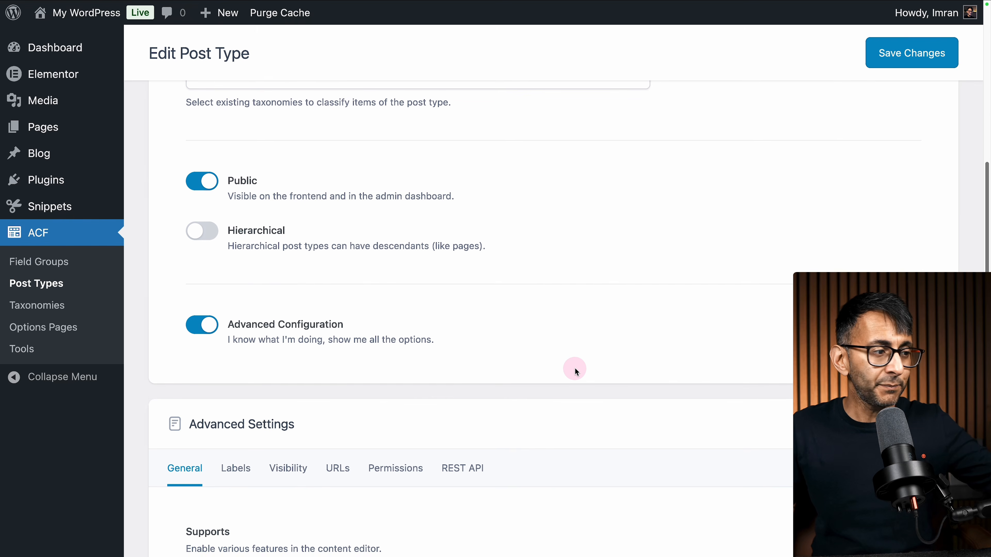
{"action": "scroll", "coordinate": [574, 367], "scroll_direction": "down", "scroll_amount": 5}
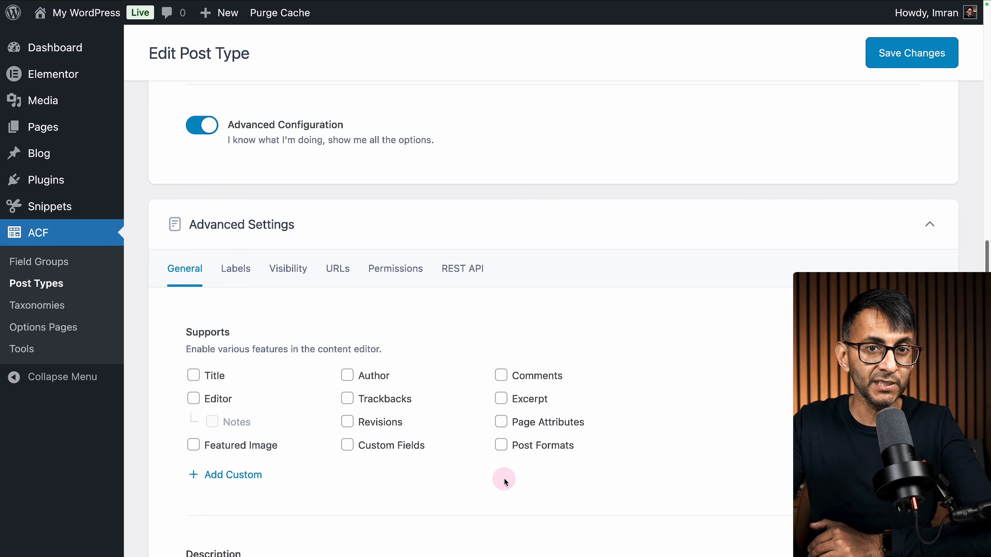
Step: Open the Blog Custom Fields field group and review its fields' labels, names and types
{"action": "left_click", "coordinate": [54, 265]}
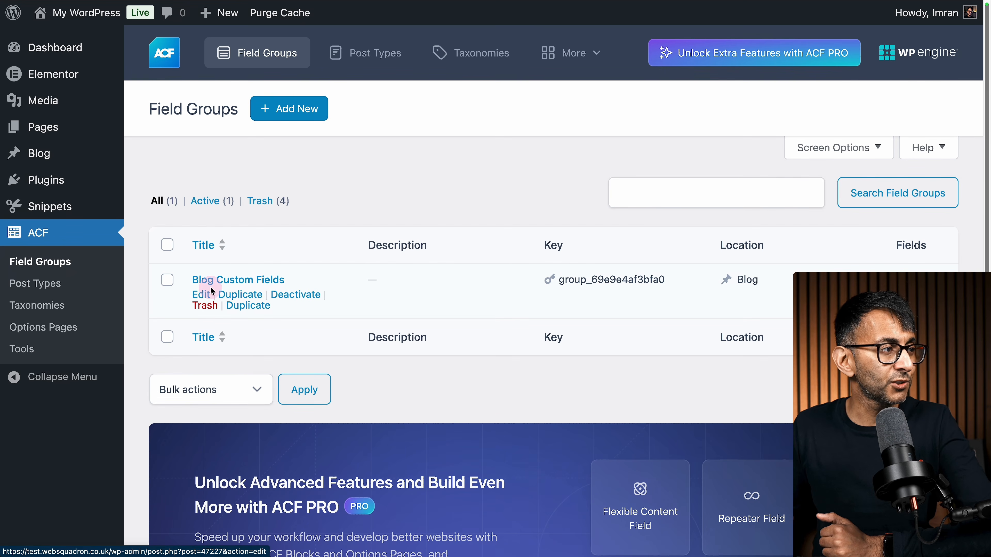
{"action": "left_click", "coordinate": [208, 291]}
{"action": "scroll", "coordinate": [578, 299], "scroll_direction": "down", "scroll_amount": 2}
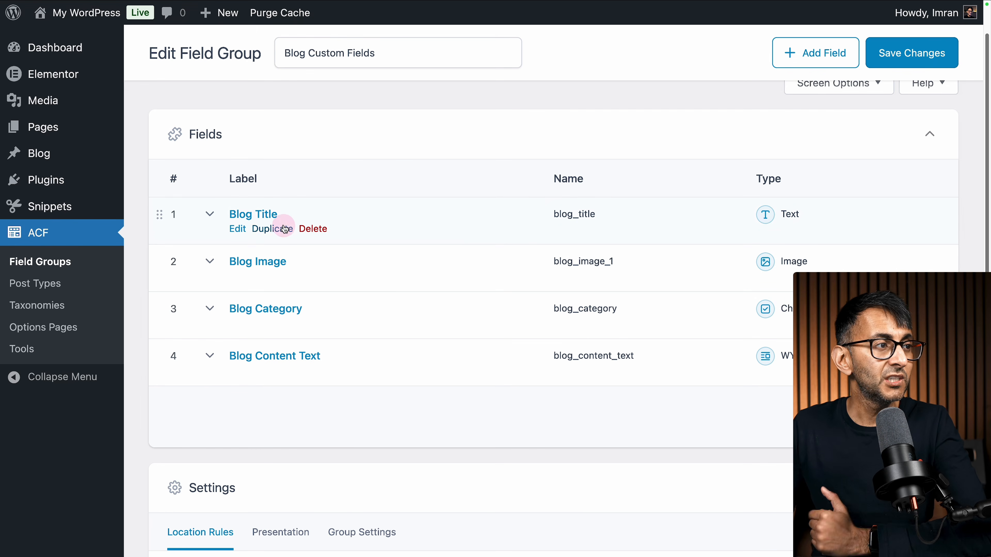
{"action": "scroll", "coordinate": [315, 342], "scroll_direction": "down", "scroll_amount": 5}
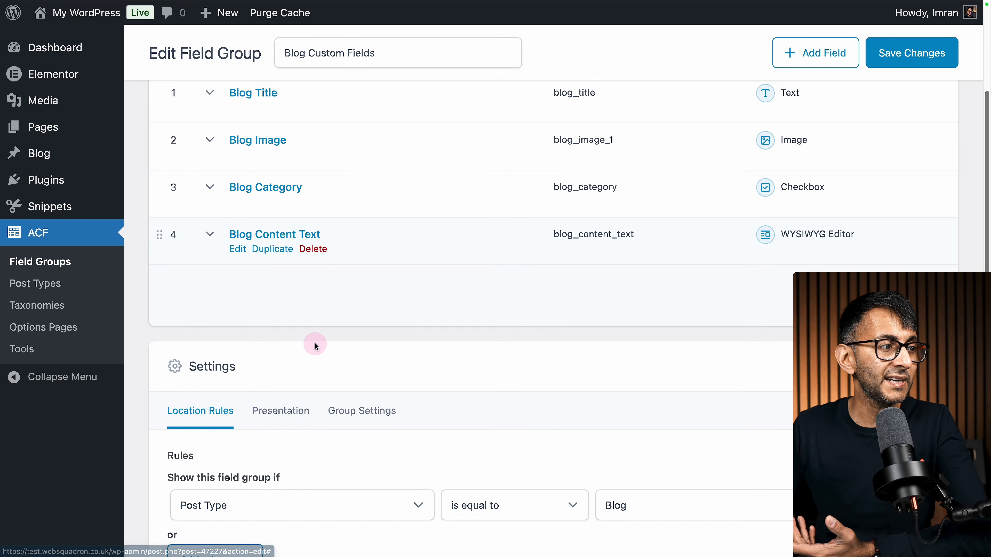
{"action": "scroll", "coordinate": [295, 234], "scroll_direction": "up", "scroll_amount": 1}
{"action": "scroll", "coordinate": [295, 238], "scroll_direction": "up", "scroll_amount": 2}
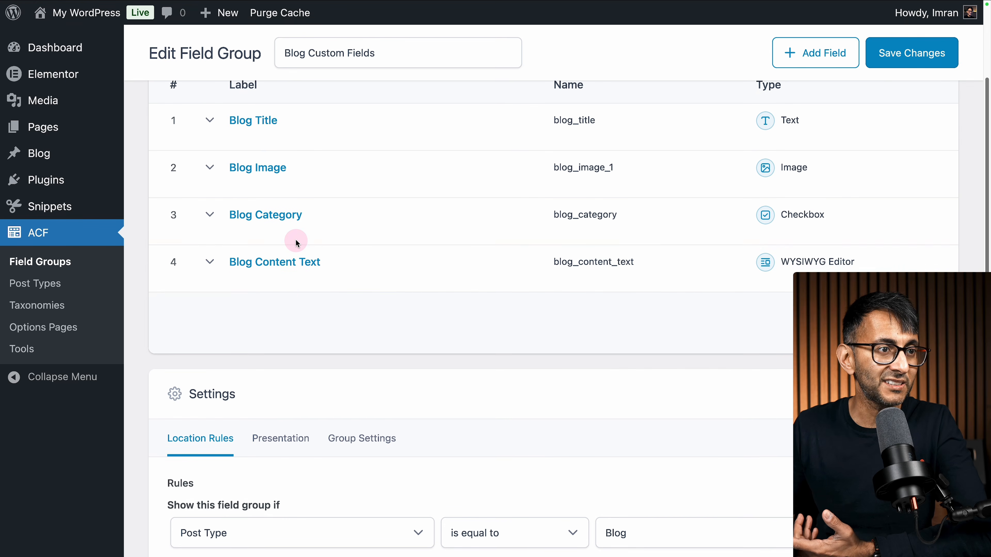
{"action": "scroll", "coordinate": [669, 245], "scroll_direction": "up", "scroll_amount": 1}
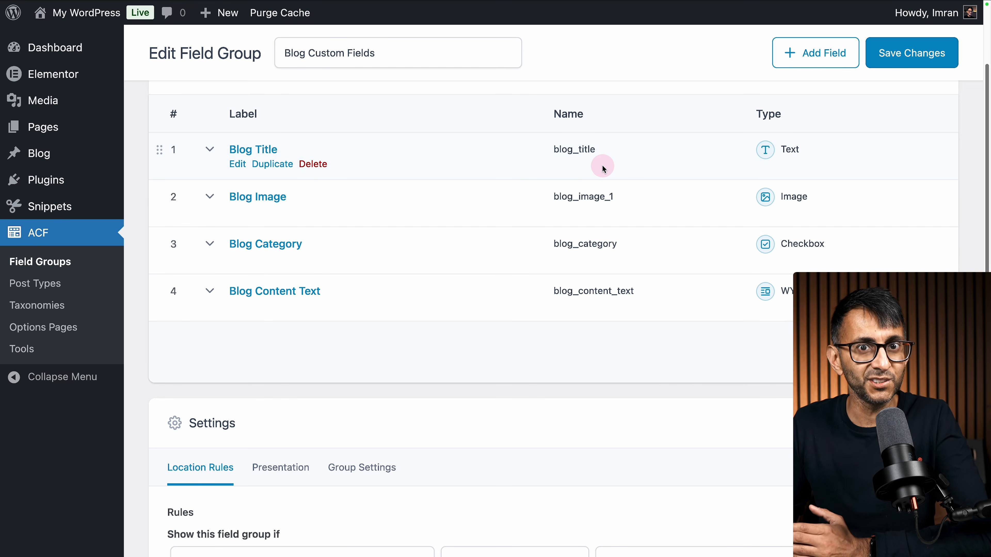
Step: Expand the Blog Image field and review its general settings
{"action": "scroll", "coordinate": [242, 164], "scroll_direction": "down", "scroll_amount": 1}
{"action": "left_click", "coordinate": [206, 178]}
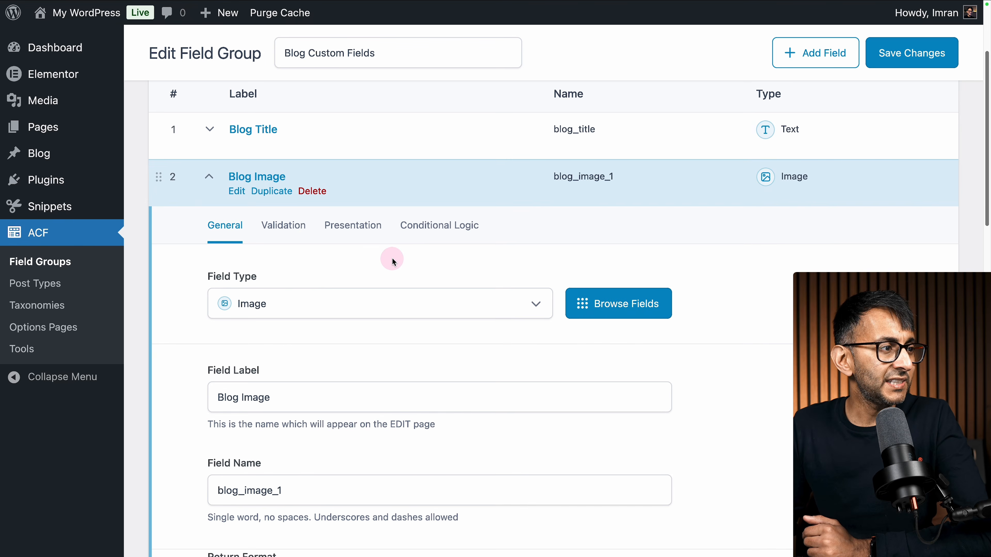
{"action": "scroll", "coordinate": [392, 260], "scroll_direction": "down", "scroll_amount": 5}
{"action": "scroll", "coordinate": [392, 261], "scroll_direction": "down", "scroll_amount": 1}
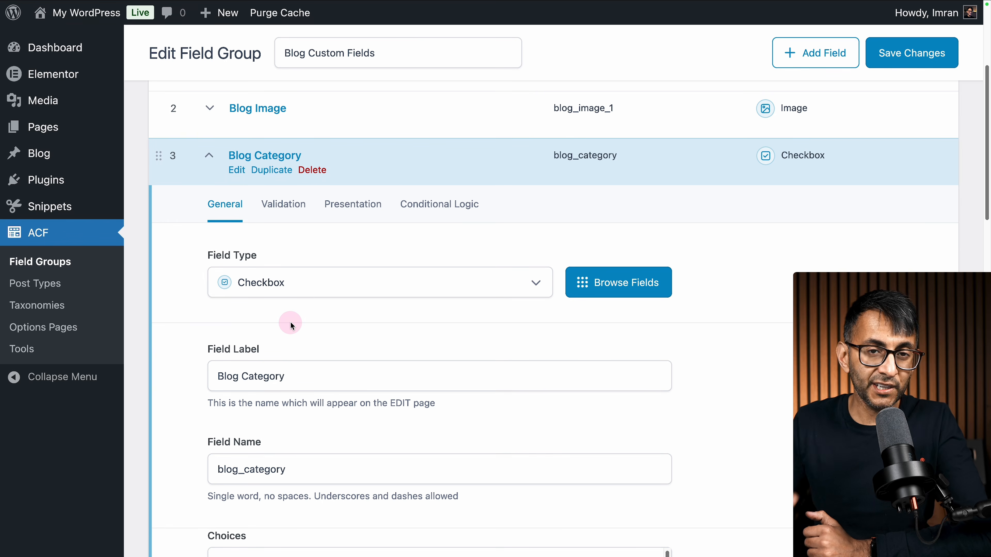
Step: Enlarge the Choices box of the Blog Category field and examine the value and label of each choice
{"action": "scroll", "coordinate": [291, 321], "scroll_direction": "down", "scroll_amount": 8}
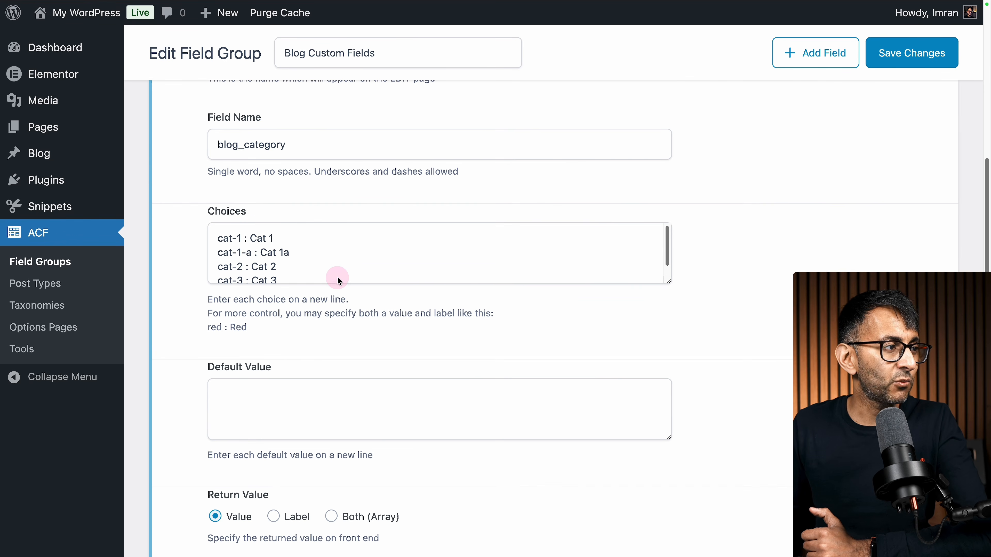
{"action": "left_click_drag", "start_coordinate": [668, 281], "coordinate": [675, 368]}
{"action": "left_click", "coordinate": [475, 308]}
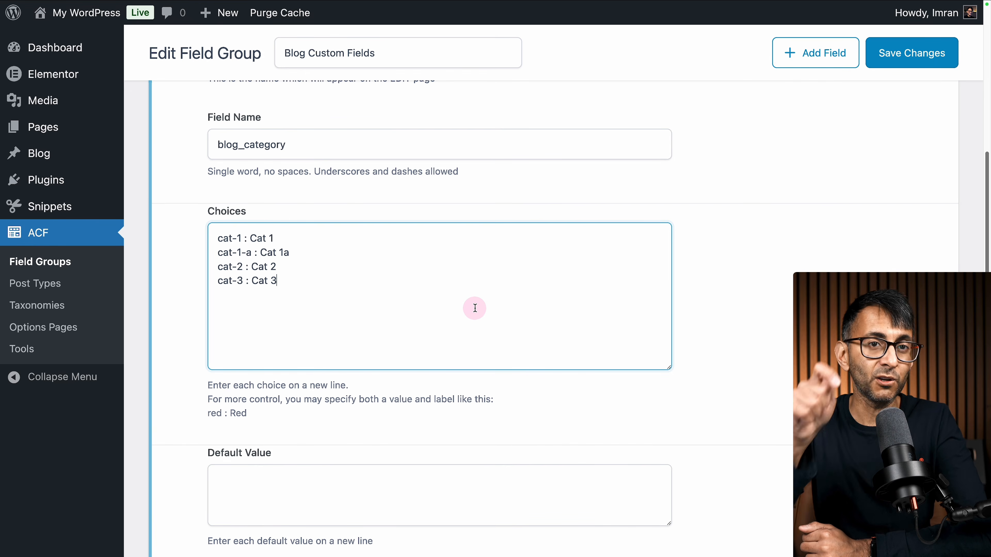
{"action": "left_click_drag", "start_coordinate": [250, 238], "coordinate": [278, 239]}
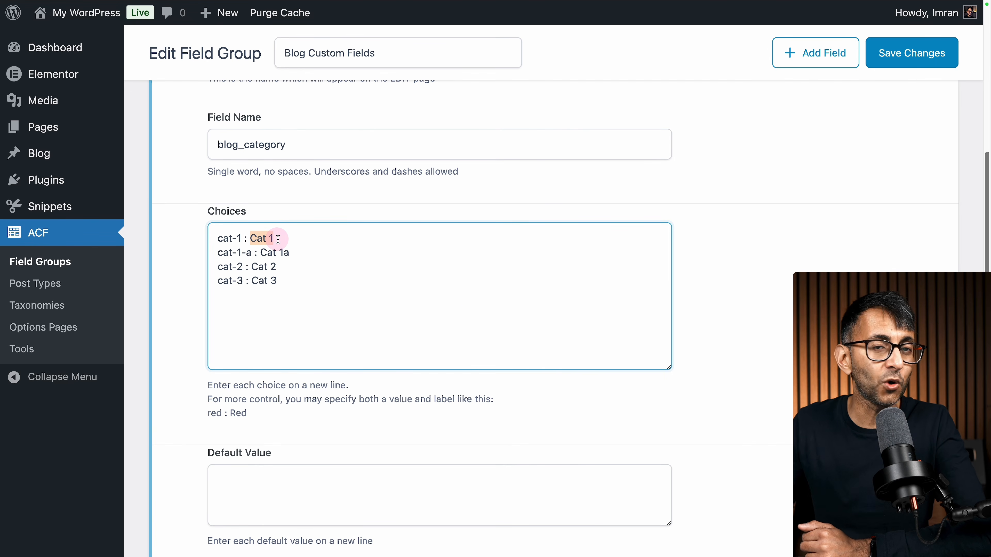
Step: Review the Blog Content Text field's settings and the field group's location rules
{"action": "scroll", "coordinate": [419, 327], "scroll_direction": "down", "scroll_amount": 10}
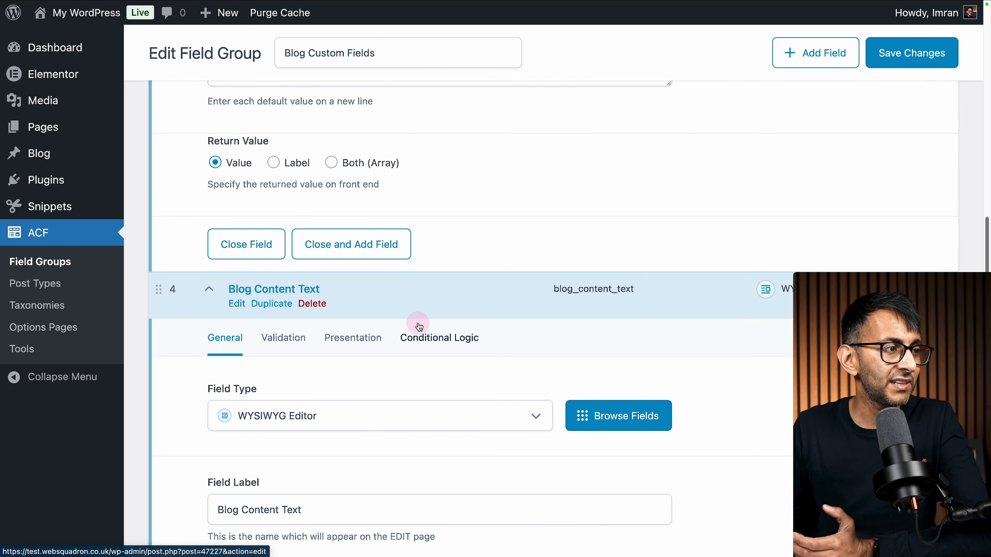
{"action": "scroll", "coordinate": [419, 327], "scroll_direction": "down", "scroll_amount": 4}
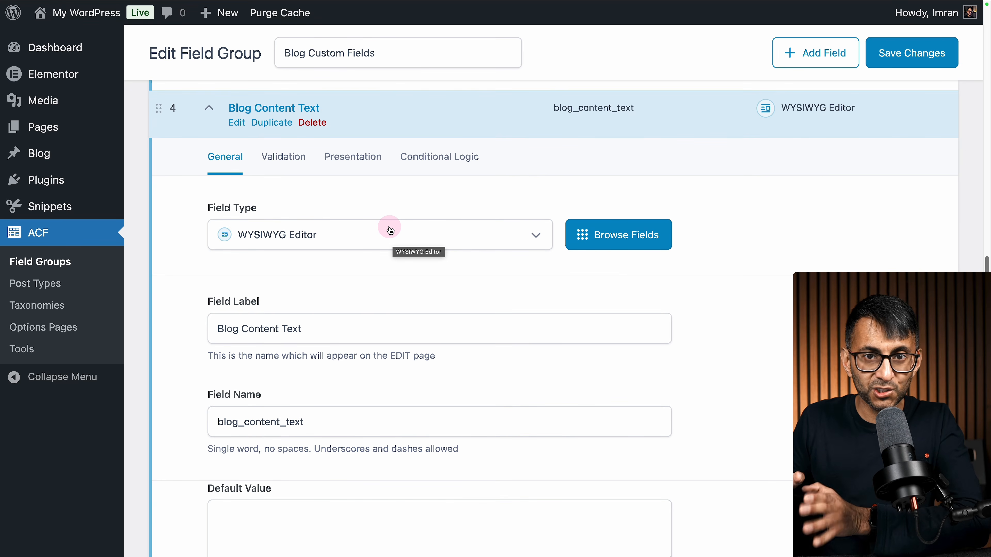
{"action": "scroll", "coordinate": [496, 297], "scroll_direction": "down", "scroll_amount": 8}
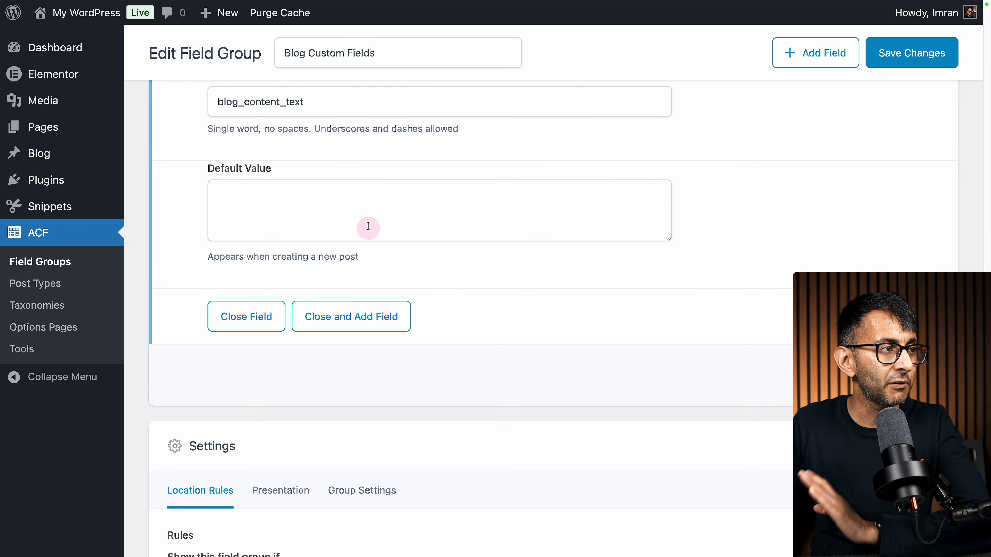
{"action": "scroll", "coordinate": [365, 226], "scroll_direction": "up", "scroll_amount": 5}
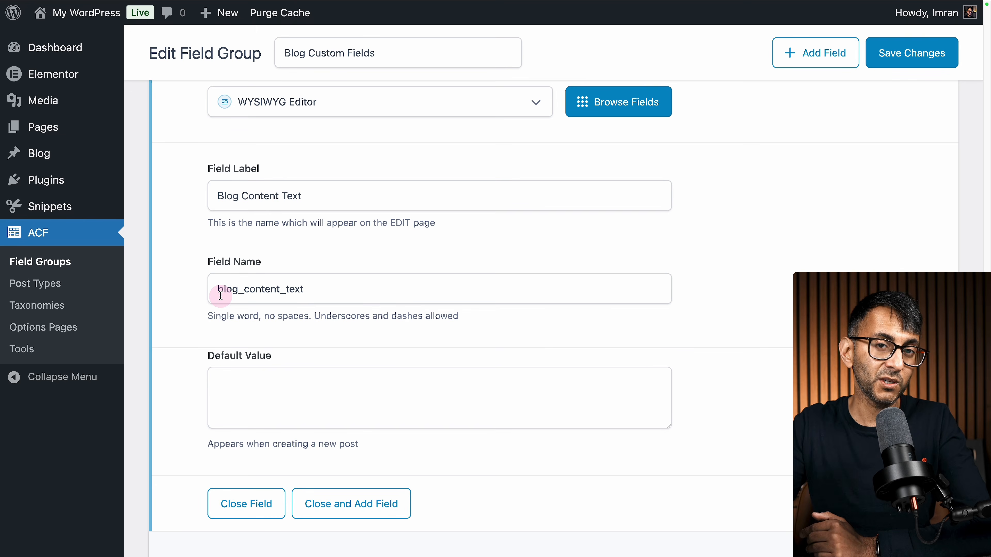
{"action": "scroll", "coordinate": [660, 362], "scroll_direction": "down", "scroll_amount": 10}
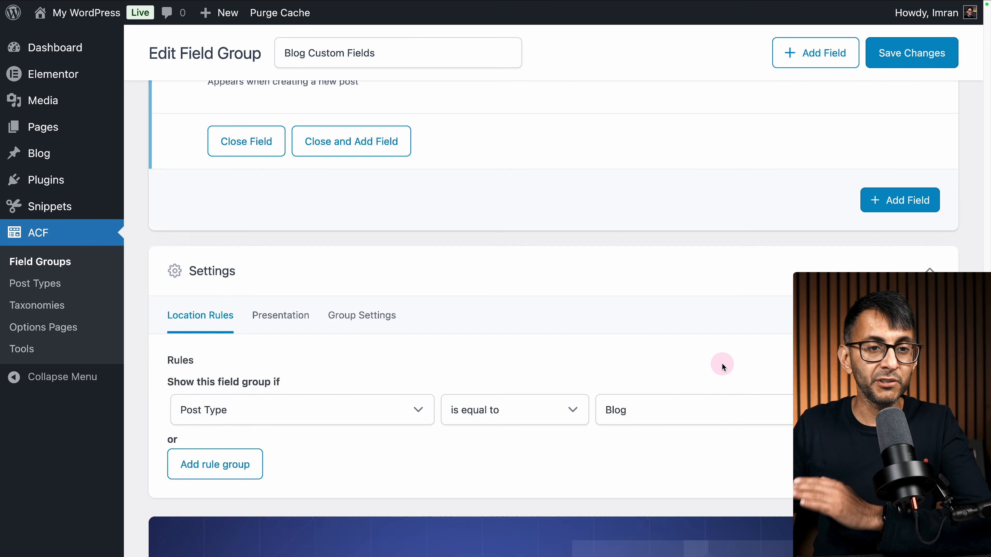
{"action": "scroll", "coordinate": [721, 362], "scroll_direction": "down", "scroll_amount": 4}
{"action": "scroll", "coordinate": [464, 299], "scroll_direction": "down", "scroll_amount": 2}
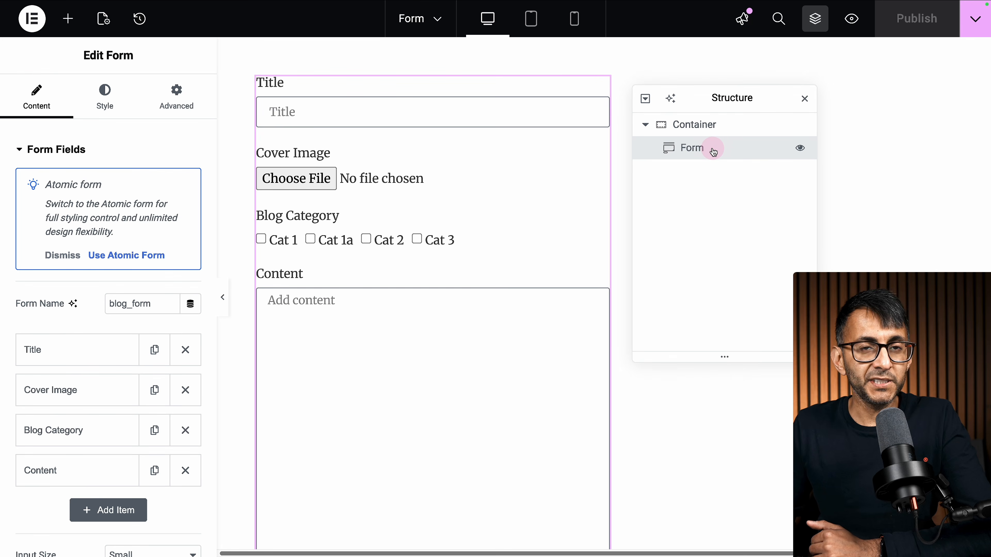
Step: In the Elementor form blog_form, expand the Title field and examine its content settings and its ID
{"action": "scroll", "coordinate": [128, 318], "scroll_direction": "down", "scroll_amount": 2}
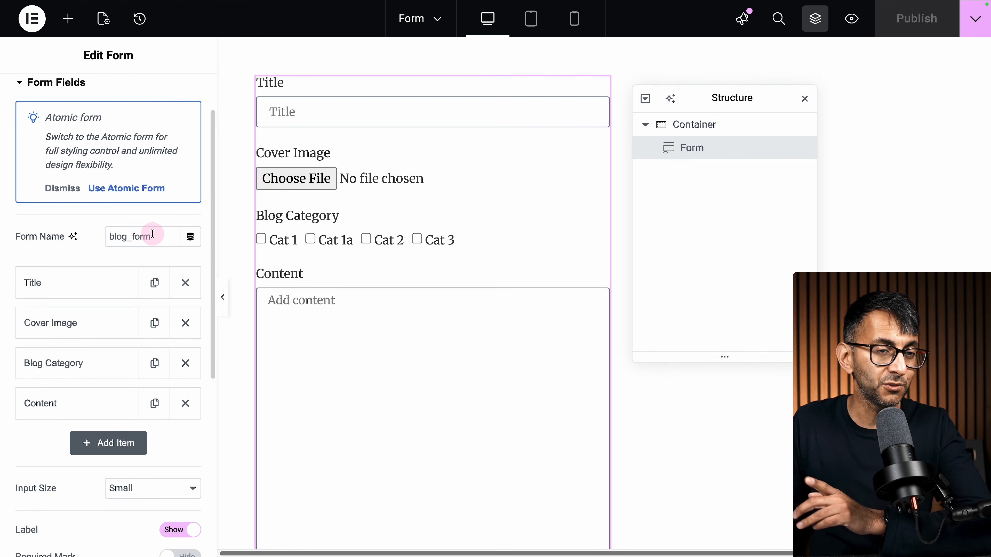
{"action": "left_click", "coordinate": [70, 280]}
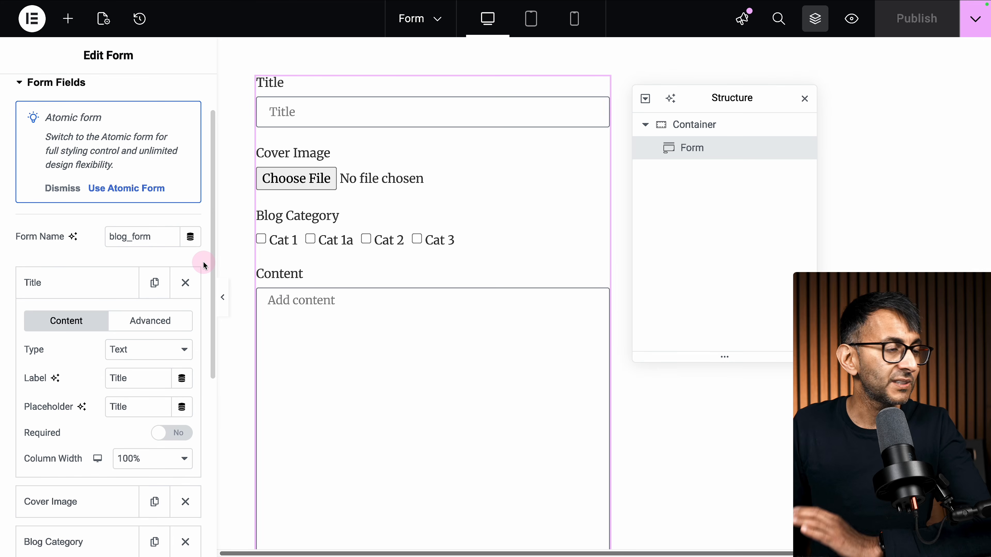
{"action": "scroll", "coordinate": [203, 261], "scroll_direction": "down", "scroll_amount": 3}
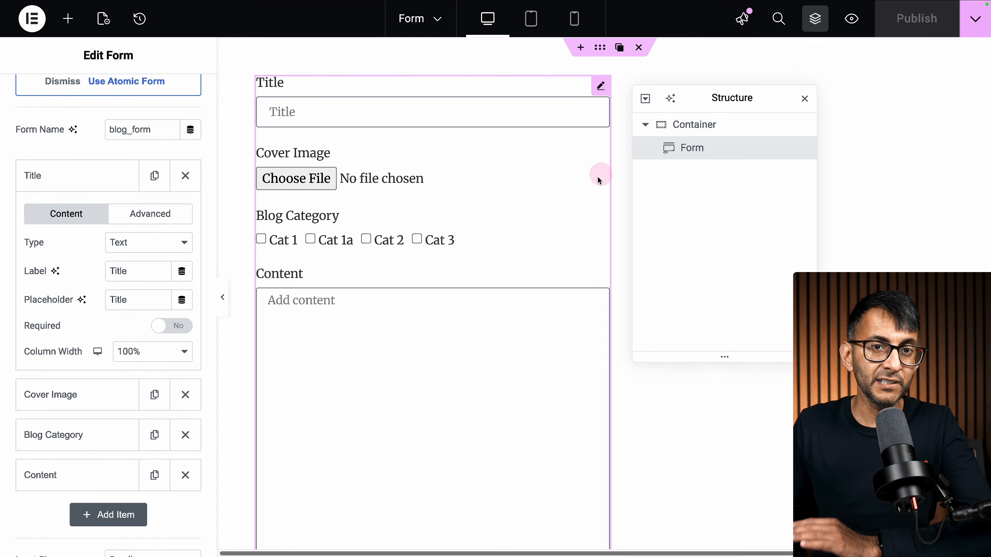
{"action": "left_click", "coordinate": [133, 215]}
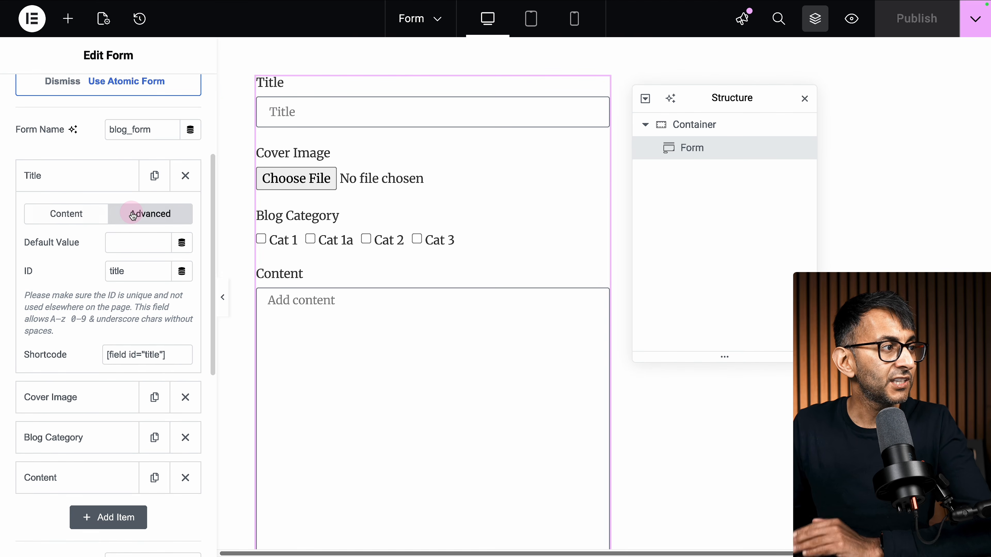
{"action": "left_click_drag", "start_coordinate": [146, 270], "coordinate": [104, 265]}
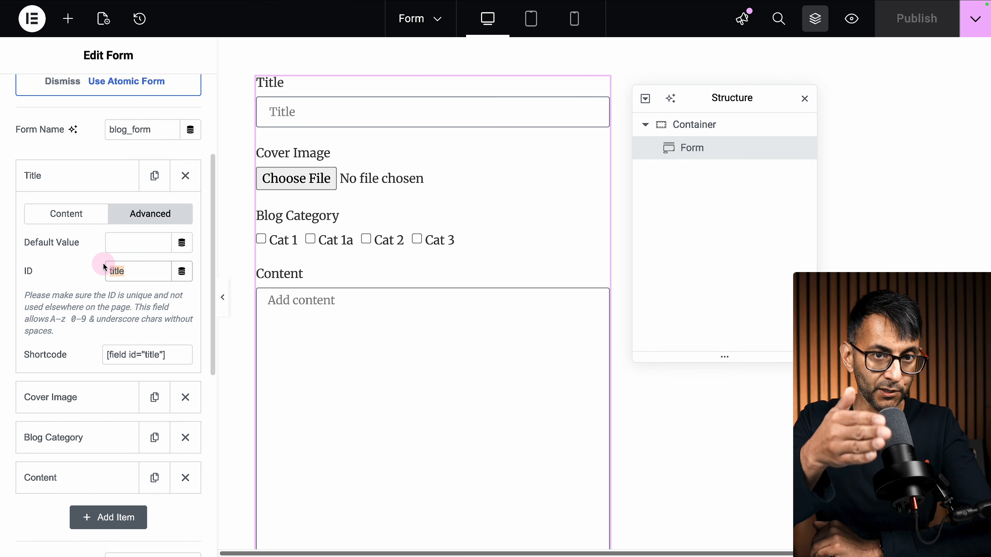
Step: Collapse the Title field and examine the ID of the Cover Image field
{"action": "left_click", "coordinate": [94, 172]}
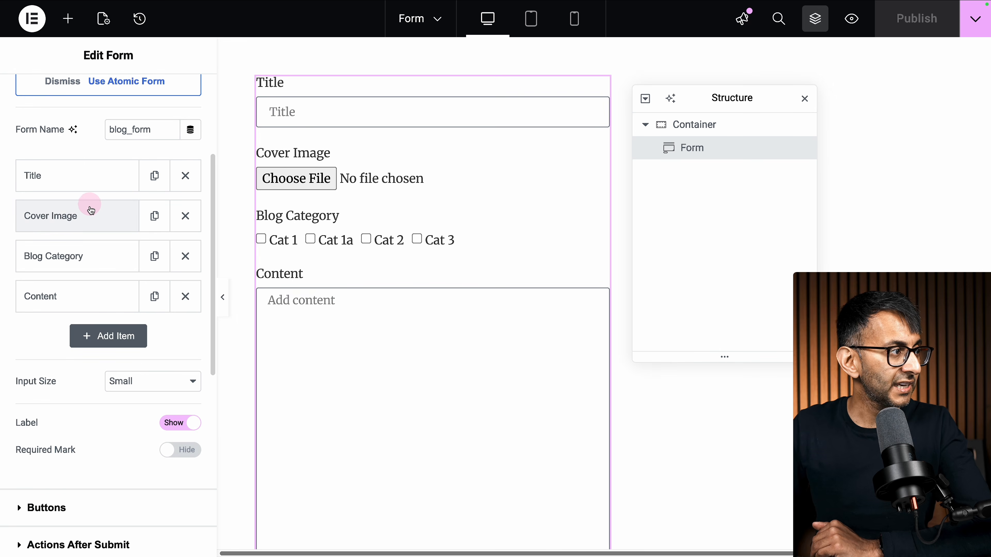
{"action": "left_click", "coordinate": [92, 215]}
{"action": "left_click", "coordinate": [152, 256]}
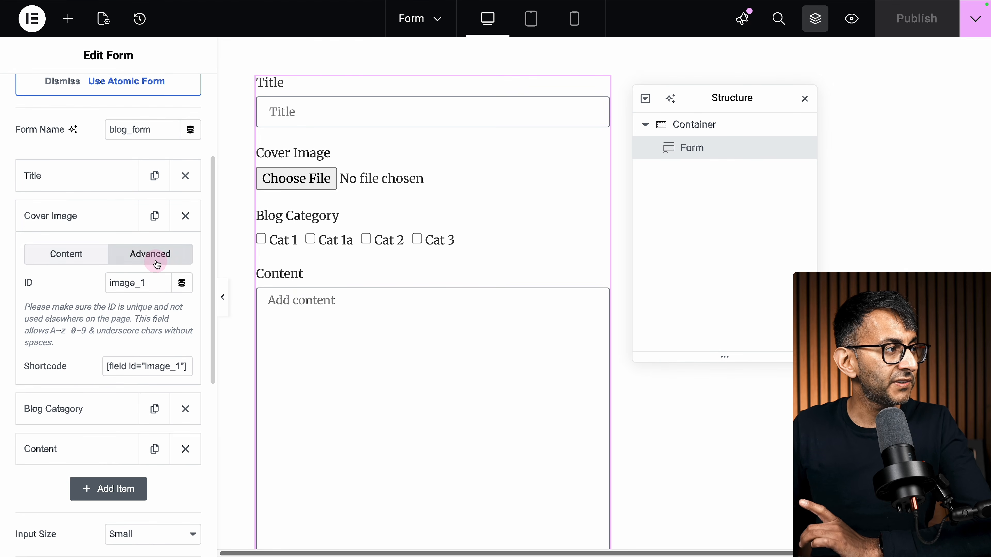
{"action": "left_click", "coordinate": [74, 218]}
{"action": "left_click", "coordinate": [103, 225]}
{"action": "scroll", "coordinate": [130, 340], "scroll_direction": "down", "scroll_amount": 1}
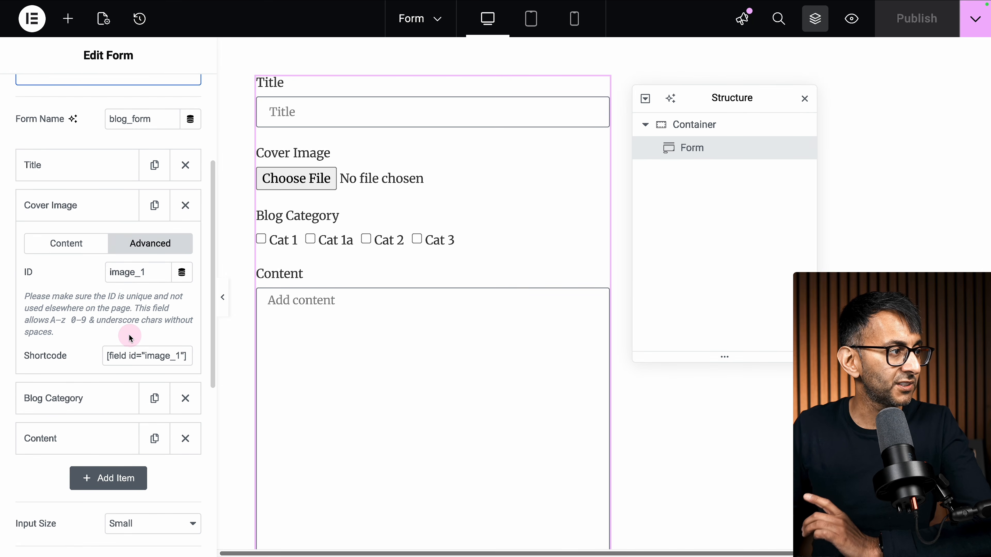
Step: Review the Cover Image field's upload settings and choose Email with link for sending files
{"action": "left_click", "coordinate": [55, 244]}
{"action": "scroll", "coordinate": [160, 312], "scroll_direction": "down", "scroll_amount": 3}
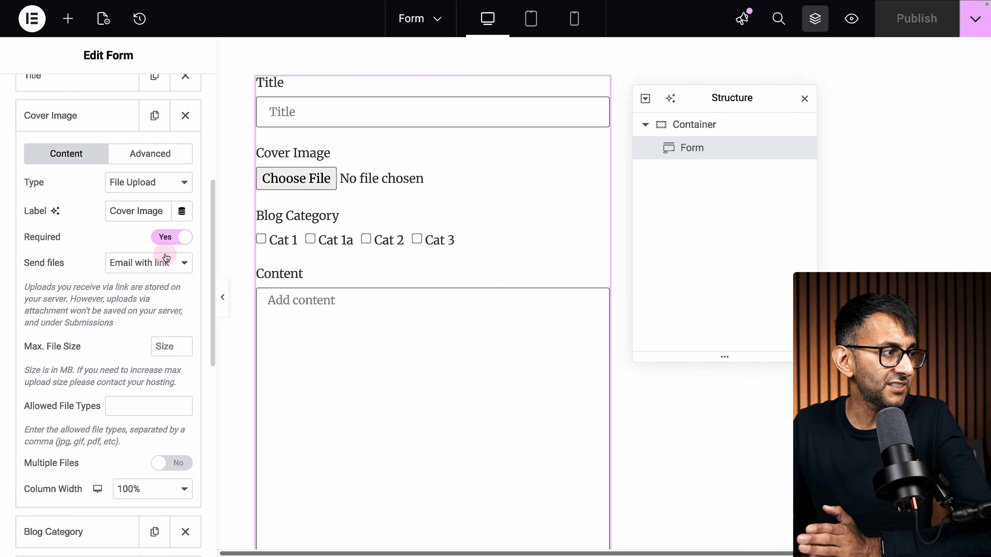
{"action": "left_click", "coordinate": [160, 268]}
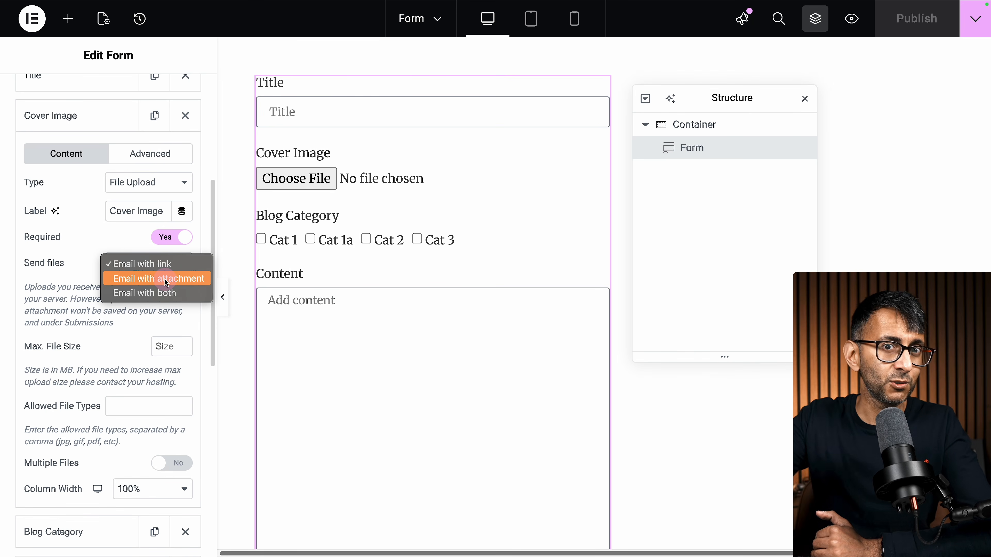
{"action": "left_click", "coordinate": [170, 264]}
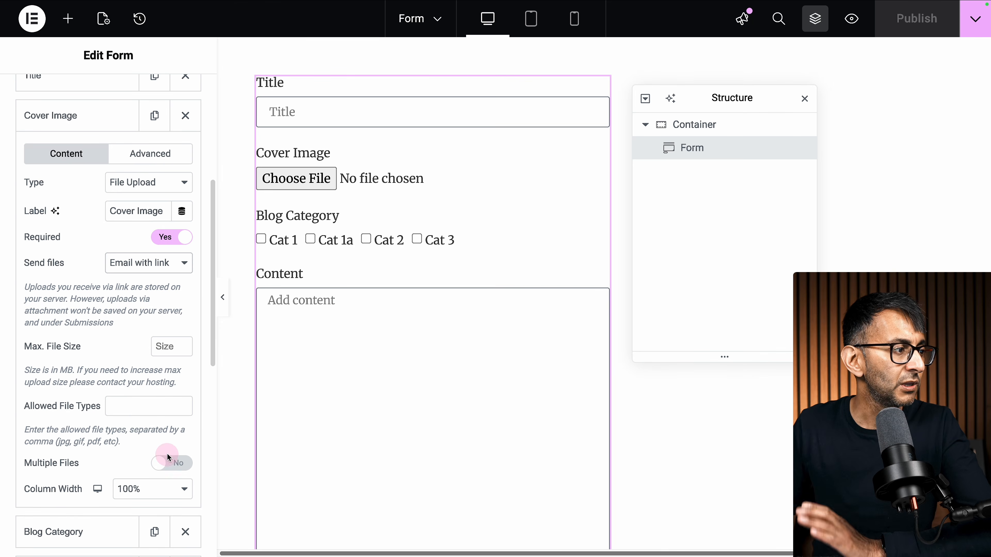
Step: Expand the Blog Category form field and examine its ID and its checkbox options
{"action": "scroll", "coordinate": [167, 458], "scroll_direction": "down", "scroll_amount": 3}
{"action": "left_click", "coordinate": [131, 425]}
{"action": "scroll", "coordinate": [131, 139], "scroll_direction": "up", "scroll_amount": 2}
{"action": "left_click", "coordinate": [161, 150]}
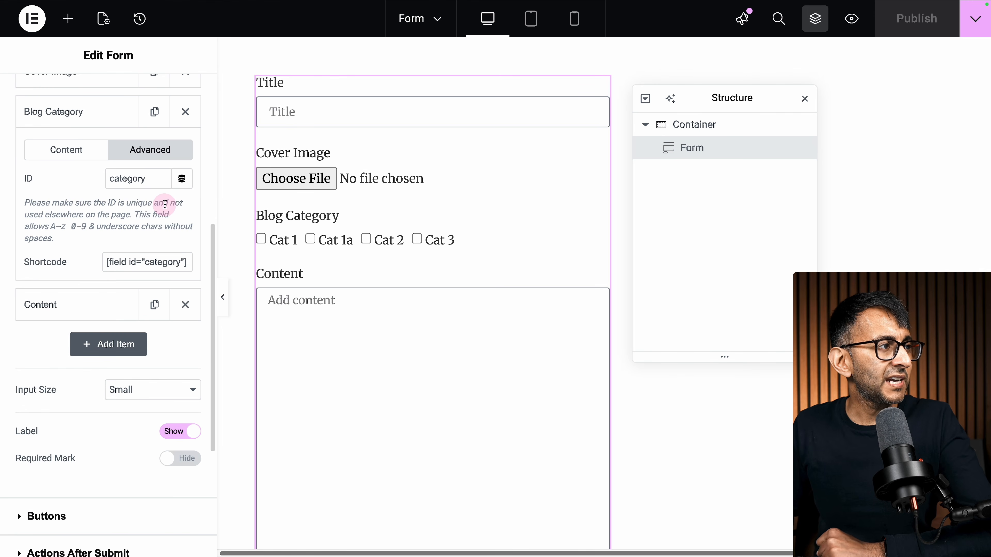
{"action": "left_click", "coordinate": [74, 158]}
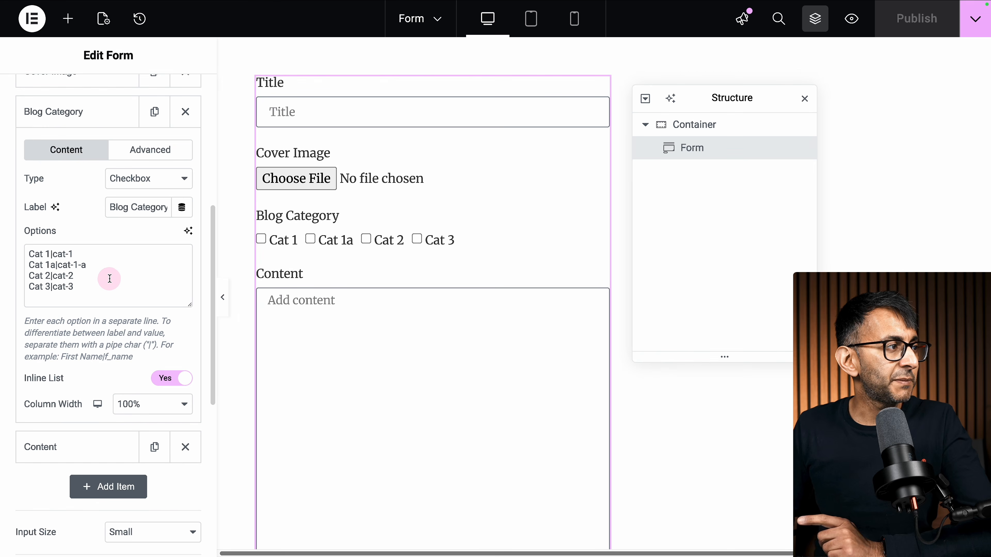
{"action": "left_click", "coordinate": [117, 281]}
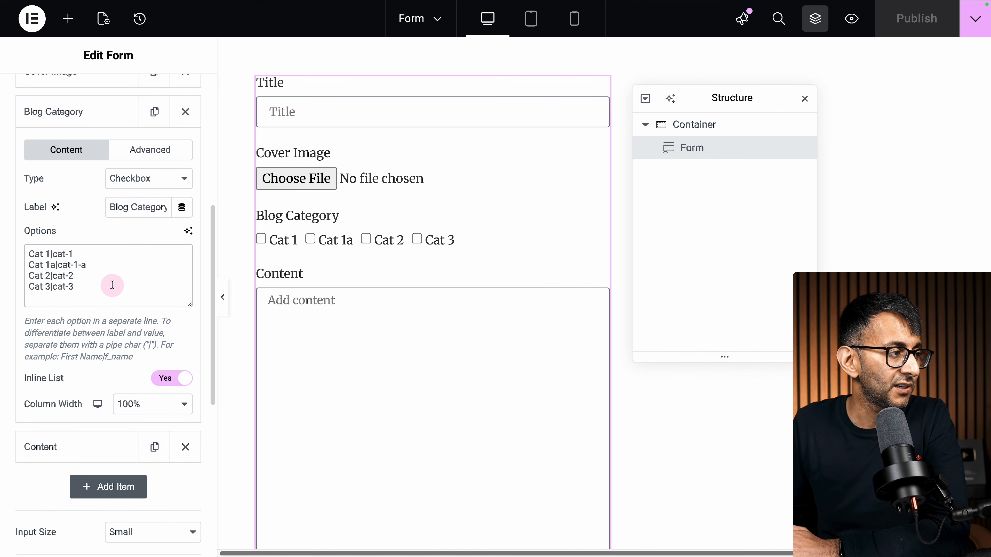
Step: Set the form's Content textarea field to 10 rows and examine its ID
{"action": "left_click", "coordinate": [98, 447]}
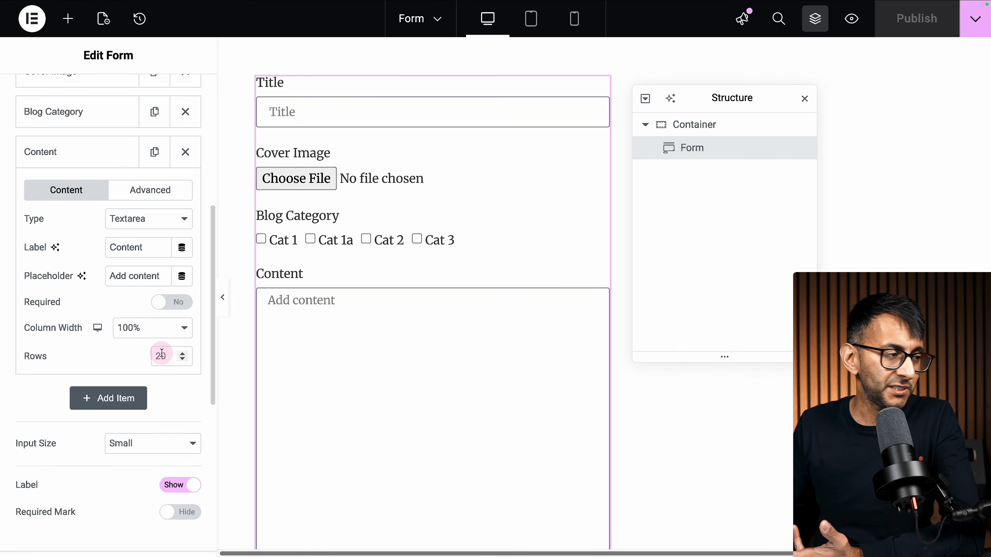
{"action": "left_click_drag", "start_coordinate": [168, 356], "coordinate": [153, 349]}
{"action": "type", "text": "10"}
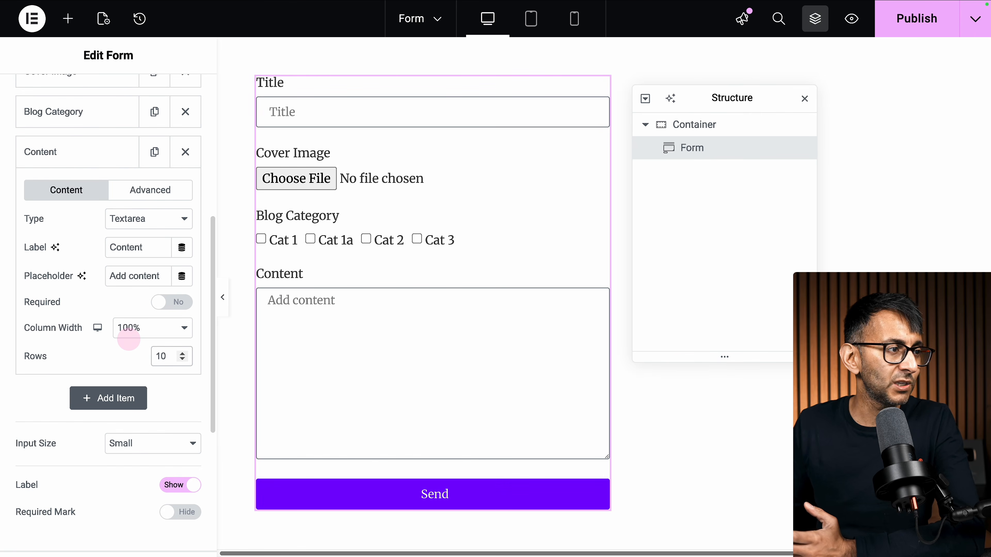
{"action": "left_click", "coordinate": [161, 195]}
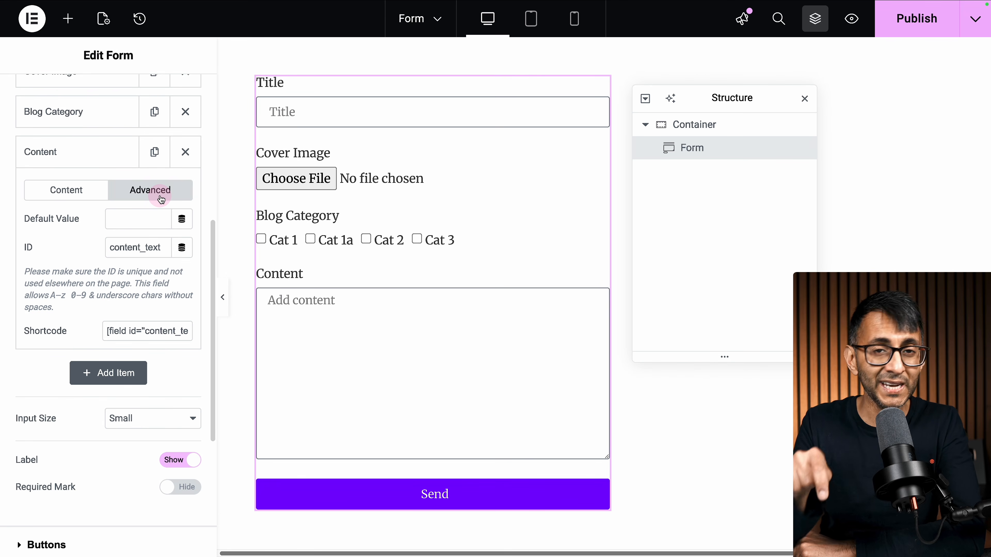
Step: Review the form's actions after submit and its form name, and publish the changes to the form
{"action": "scroll", "coordinate": [110, 352], "scroll_direction": "down", "scroll_amount": 4}
{"action": "left_click", "coordinate": [102, 431]}
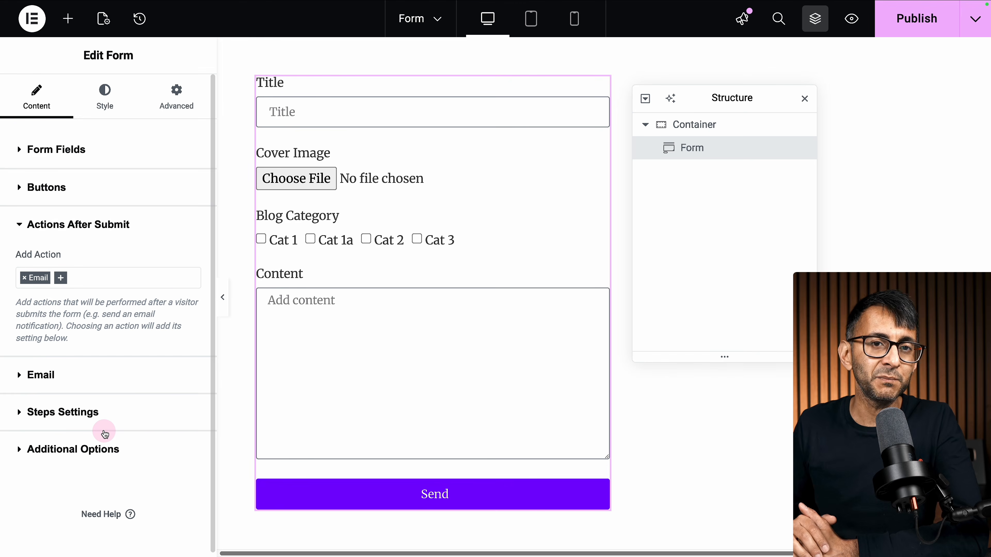
{"action": "left_click", "coordinate": [89, 159]}
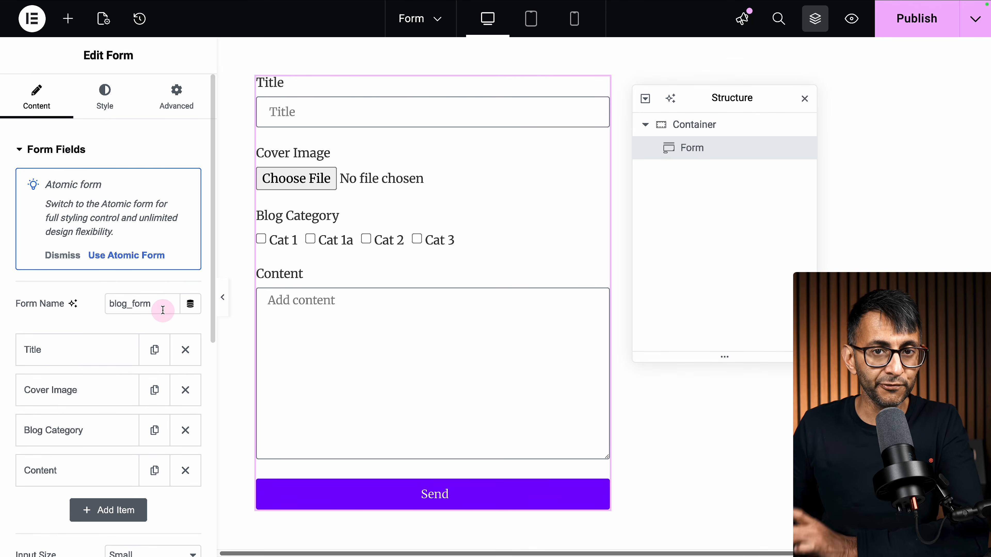
{"action": "left_click", "coordinate": [916, 33]}
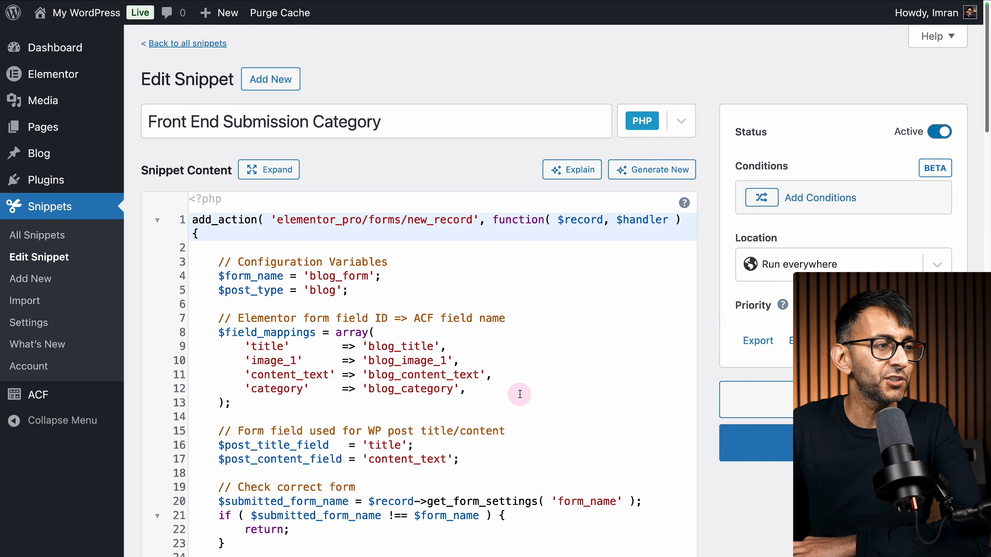
Step: In the Front End Submission Category snippet, examine the form name and post type configuration variables
{"action": "scroll", "coordinate": [517, 391], "scroll_direction": "down", "scroll_amount": 3}
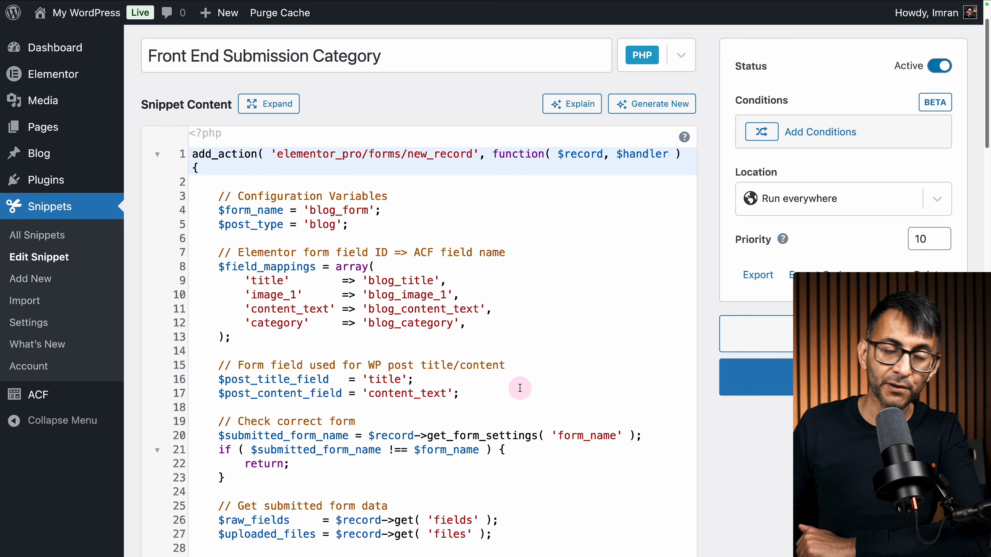
{"action": "left_click", "coordinate": [468, 294]}
{"action": "left_click", "coordinate": [373, 224]}
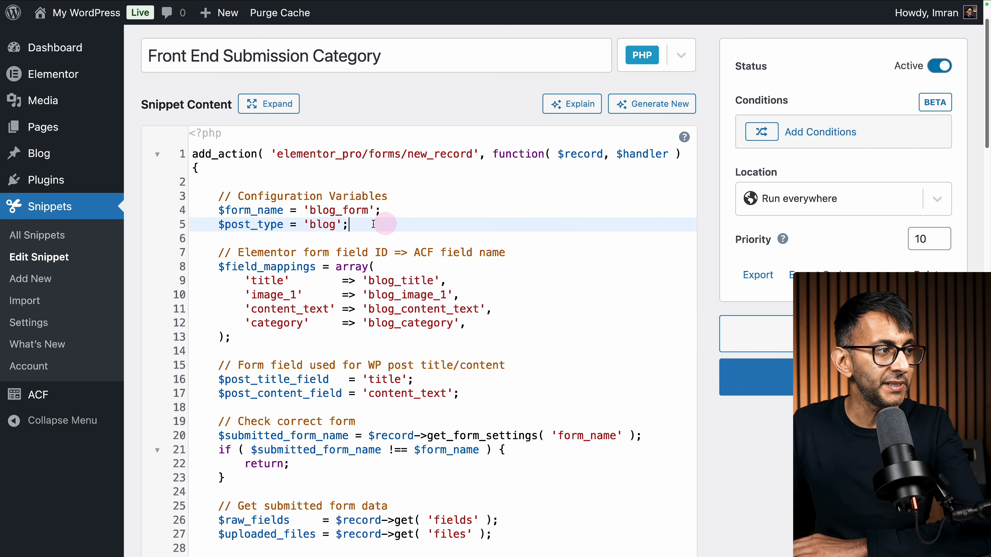
{"action": "left_click_drag", "start_coordinate": [372, 210], "coordinate": [310, 209]}
{"action": "left_click", "coordinate": [481, 213]}
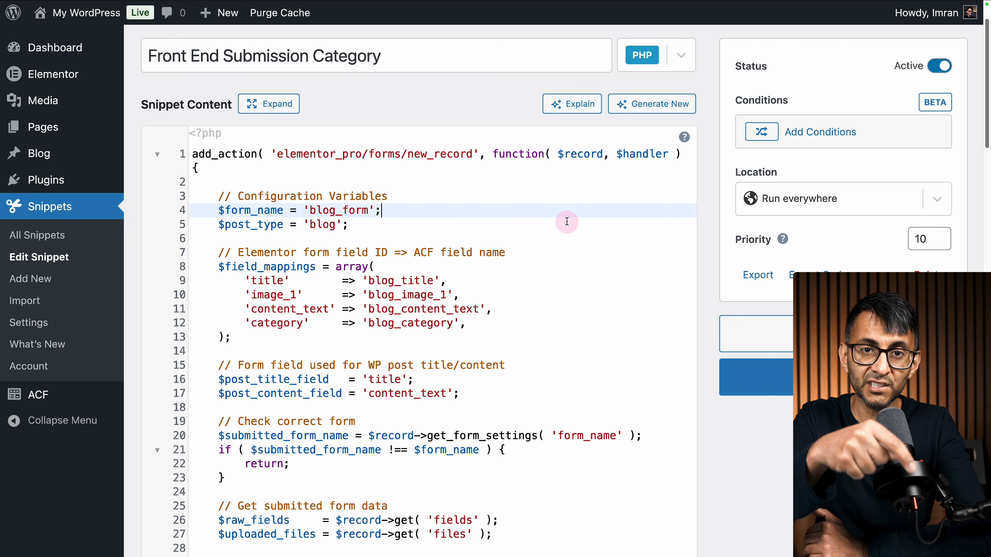
{"action": "double_click", "coordinate": [311, 228]}
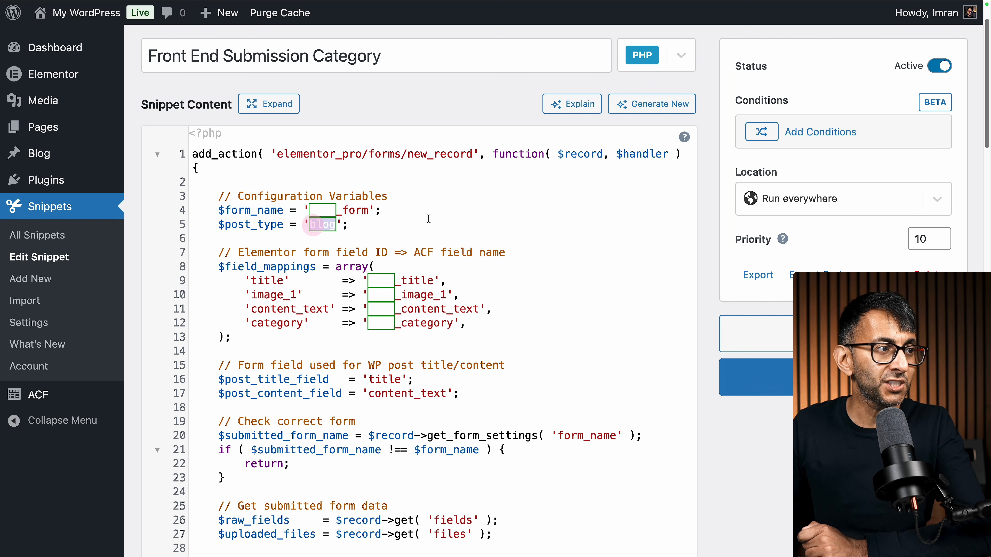
{"action": "left_click", "coordinate": [611, 244]}
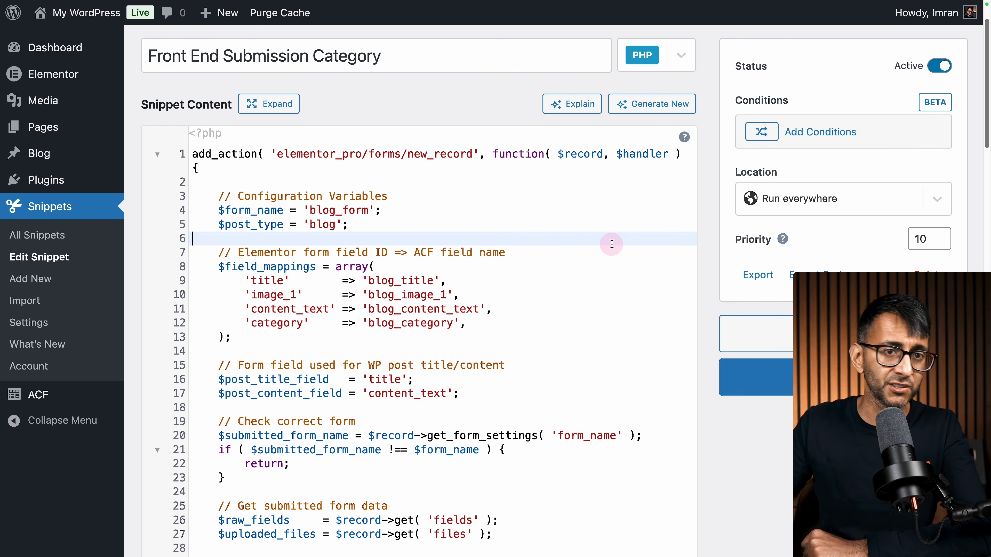
Step: Examine the snippet's field mappings array that pairs Elementor form field IDs with ACF field names
{"action": "left_click", "coordinate": [357, 209]}
{"action": "left_click", "coordinate": [343, 224]}
{"action": "left_click", "coordinate": [455, 308]}
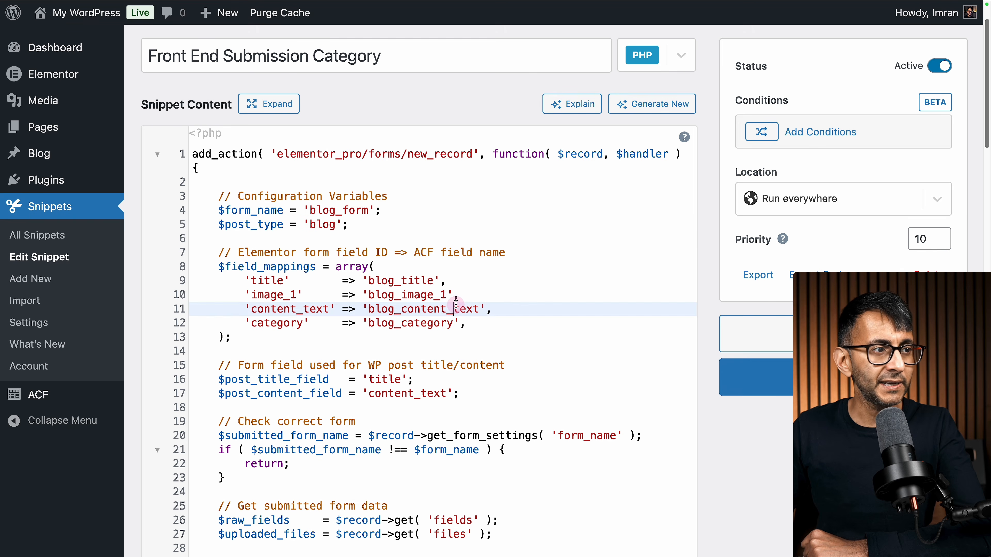
{"action": "left_click_drag", "start_coordinate": [512, 327], "coordinate": [182, 279]}
{"action": "left_click", "coordinate": [577, 325]}
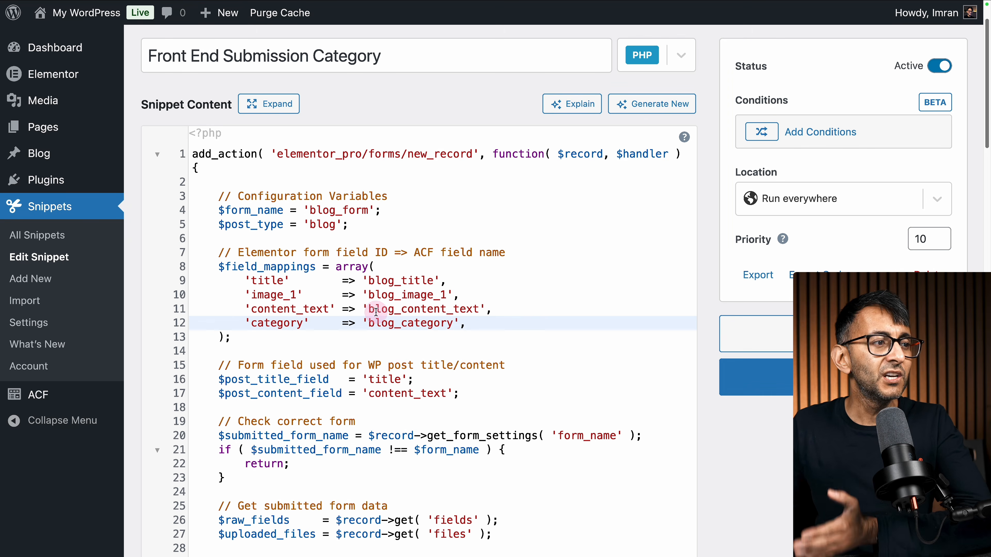
{"action": "left_click", "coordinate": [467, 336]}
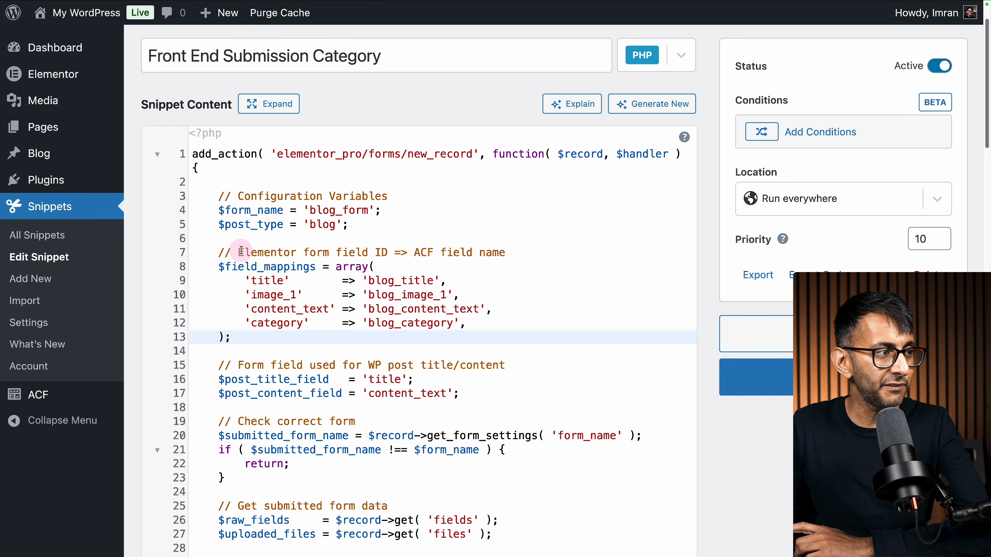
{"action": "left_click_drag", "start_coordinate": [238, 252], "coordinate": [393, 255]}
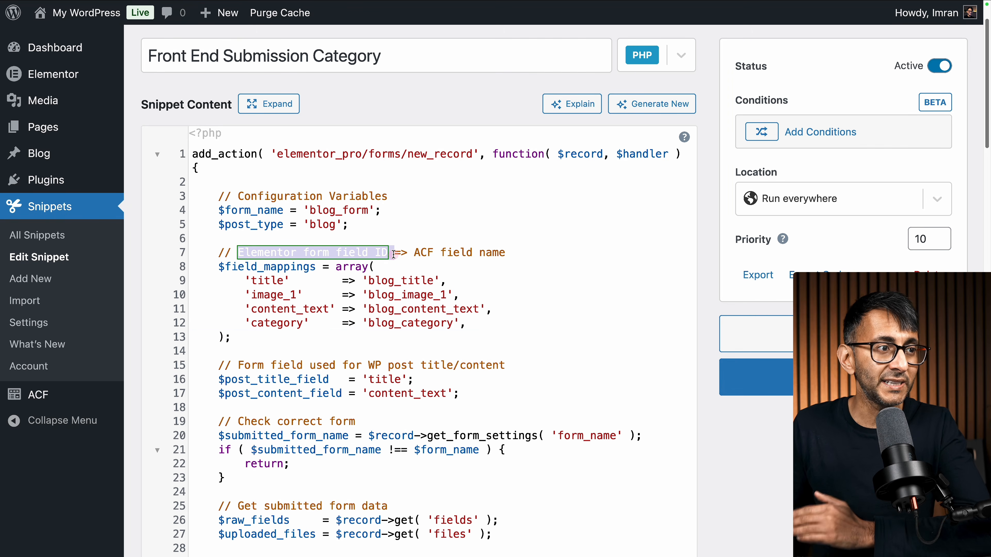
{"action": "left_click", "coordinate": [393, 254]}
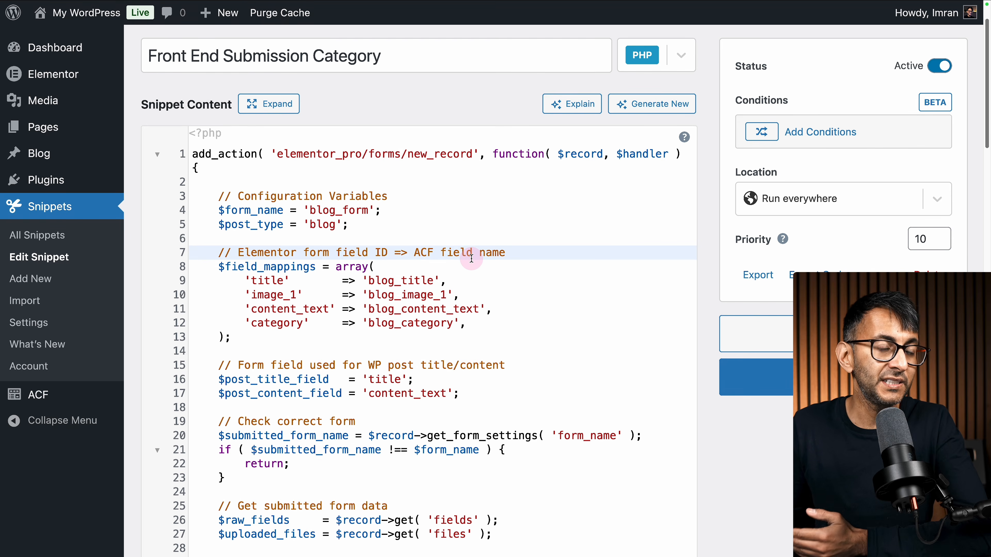
{"action": "left_click", "coordinate": [529, 294]}
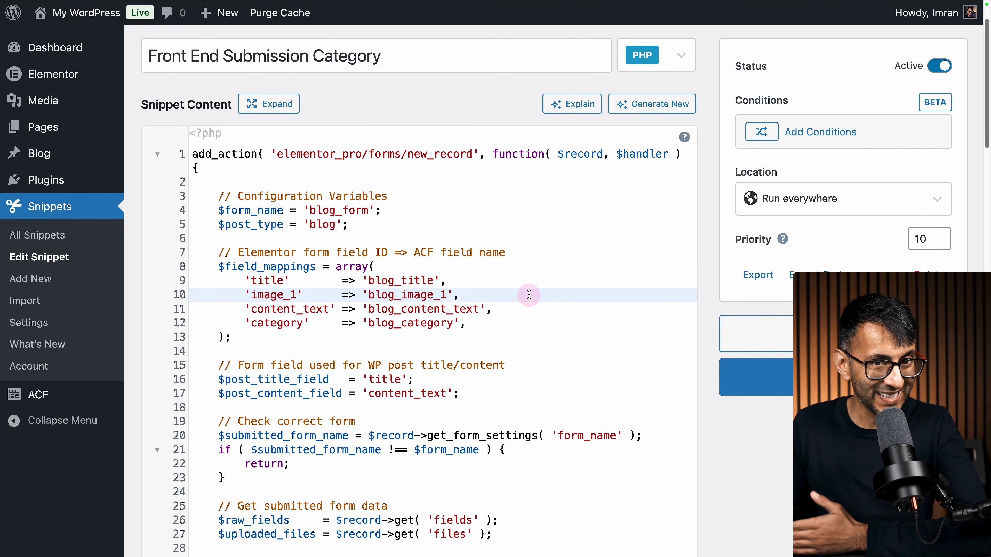
Step: Examine the snippet lines that assign the form fields used for the WordPress post title and content
{"action": "scroll", "coordinate": [528, 295], "scroll_direction": "down", "scroll_amount": 2}
{"action": "left_click_drag", "start_coordinate": [483, 333], "coordinate": [214, 303]}
{"action": "left_click", "coordinate": [507, 331]}
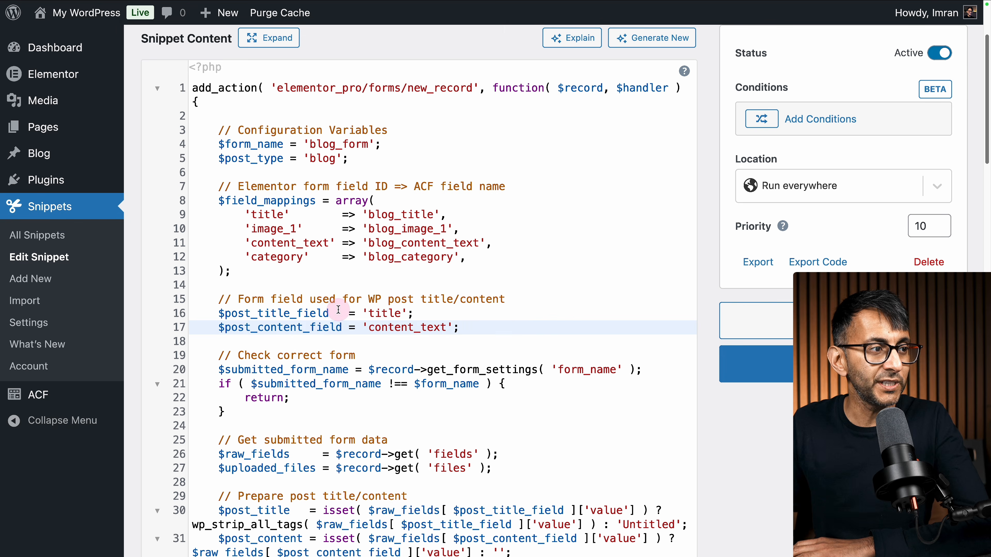
{"action": "double_click", "coordinate": [380, 313]}
{"action": "left_click", "coordinate": [391, 333]}
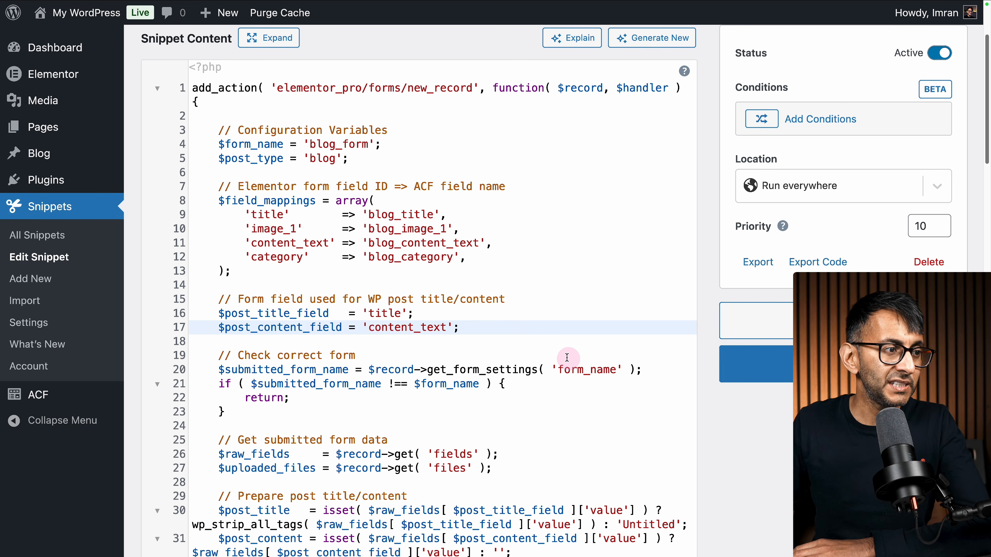
{"action": "left_click", "coordinate": [501, 343]}
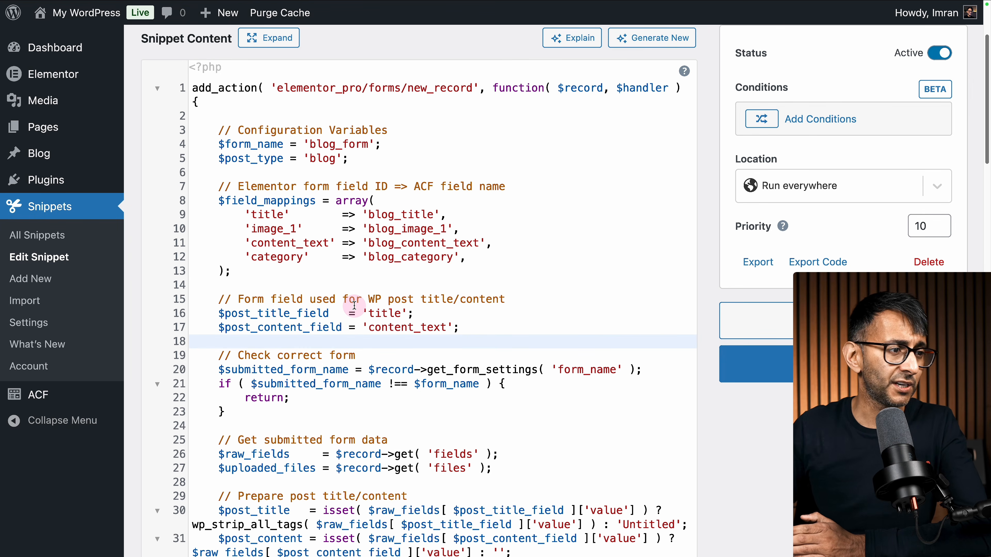
Step: Change the post_status value in the snippet's new post array to 'draft' and save the snippet
{"action": "scroll", "coordinate": [488, 336], "scroll_direction": "down", "scroll_amount": 7}
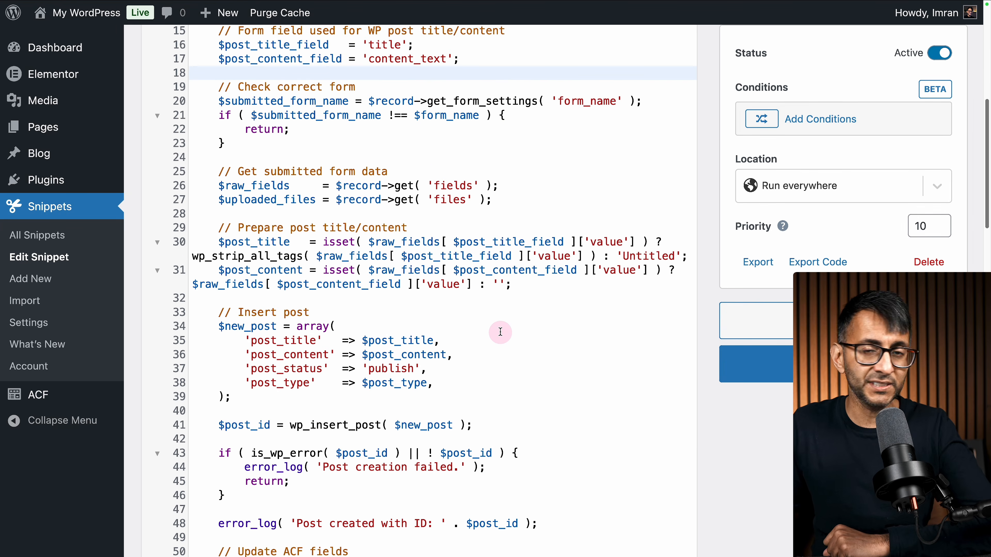
{"action": "left_click", "coordinate": [397, 368]}
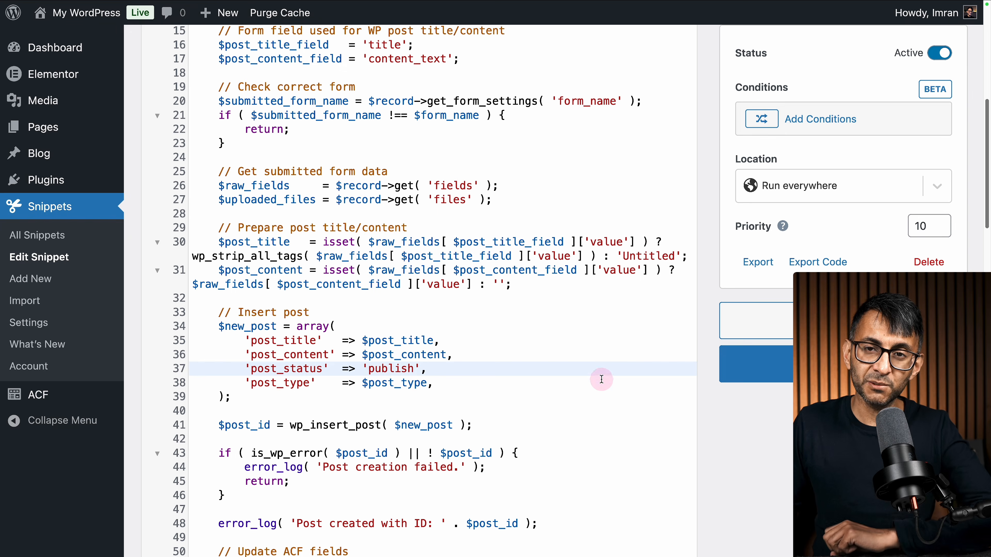
{"action": "double_click", "coordinate": [390, 369]}
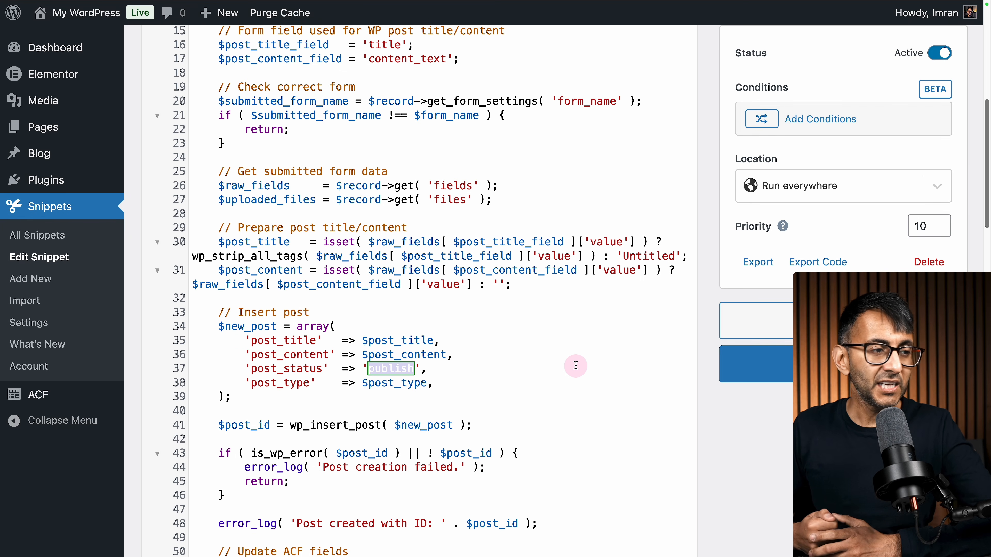
{"action": "left_click", "coordinate": [576, 366]}
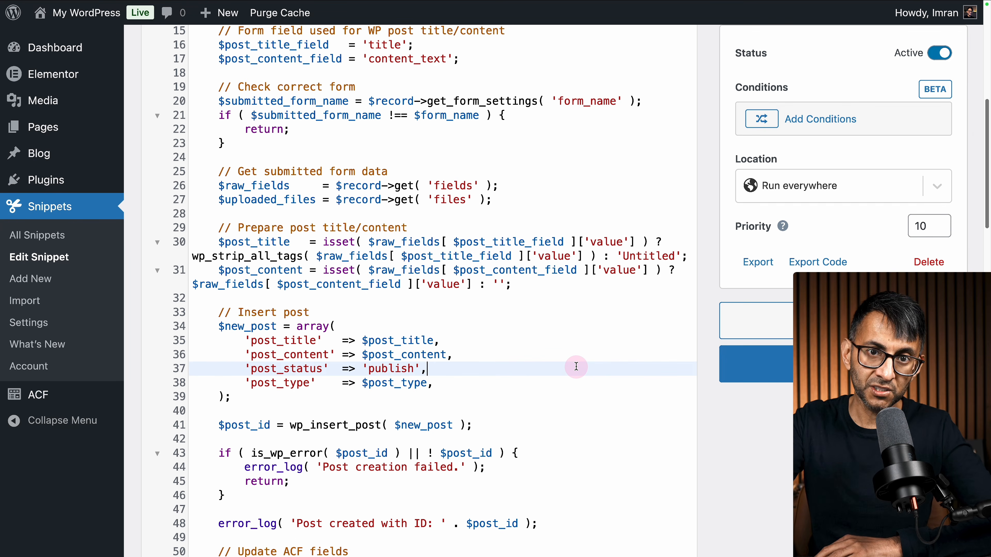
{"action": "double_click", "coordinate": [379, 369]}
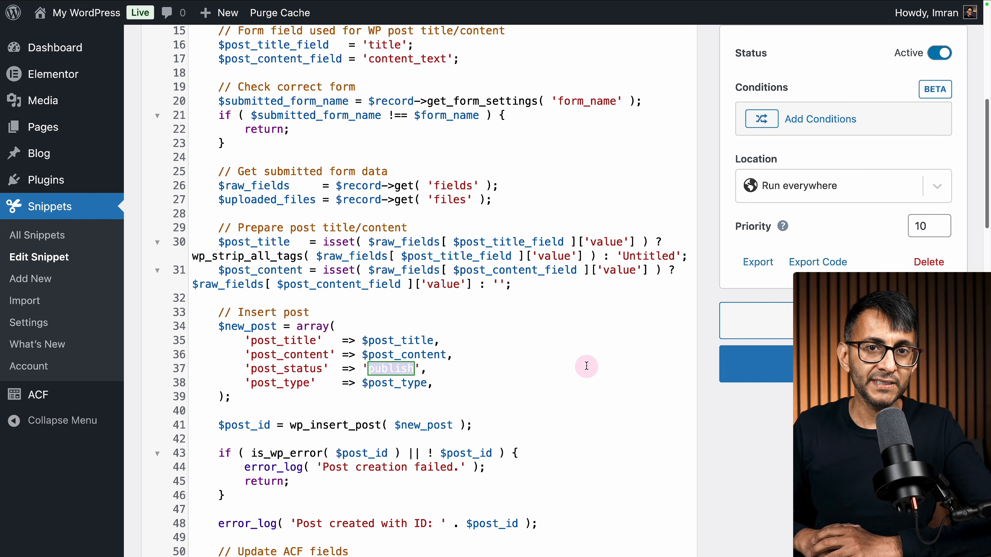
{"action": "type", "text": "draft"}
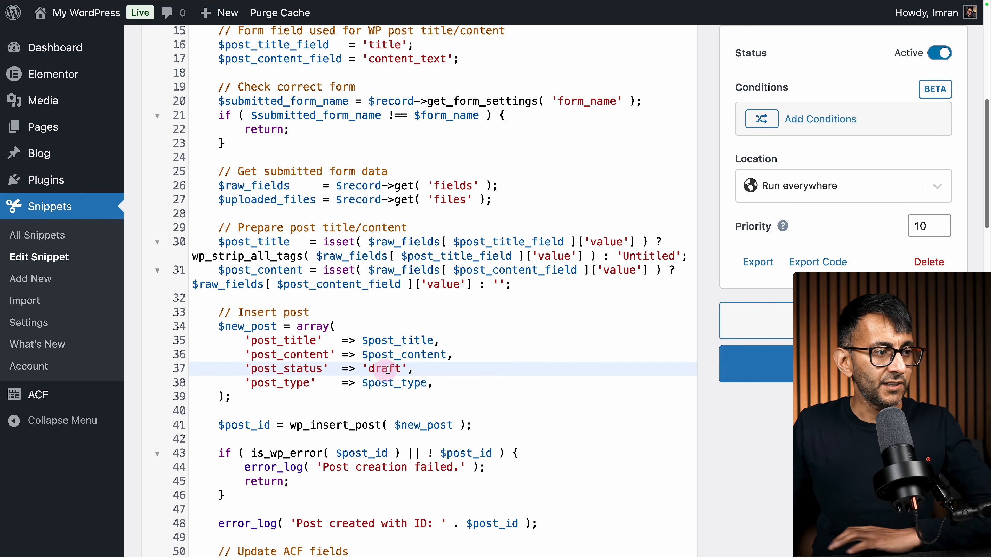
{"action": "left_click", "coordinate": [550, 431]}
{"action": "key", "text": "super+s"}
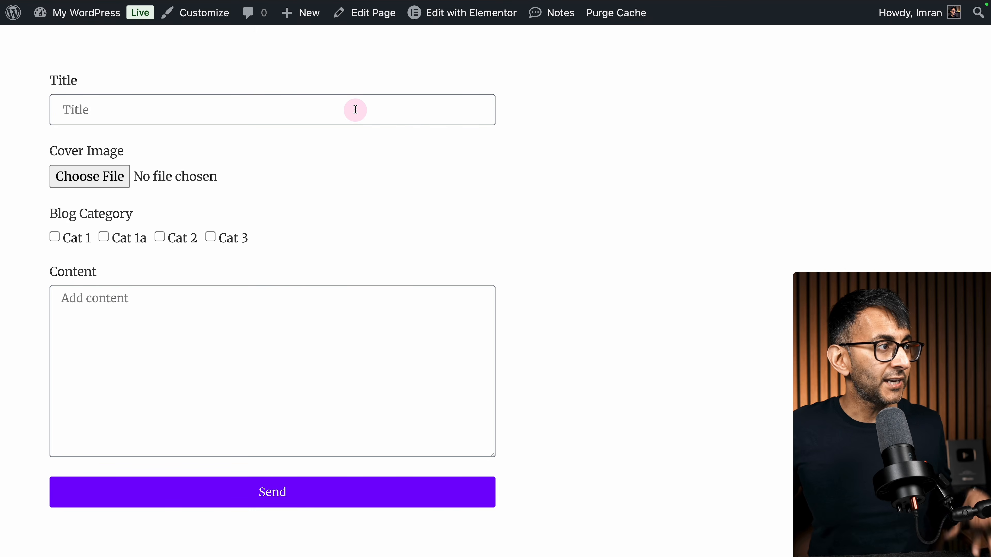
Step: On the front-end form, enter a person's full name as title, attach getclients.png as cover image, and tick Cat 1, Cat 1a and Cat 3
{"action": "left_click", "coordinate": [355, 110]}
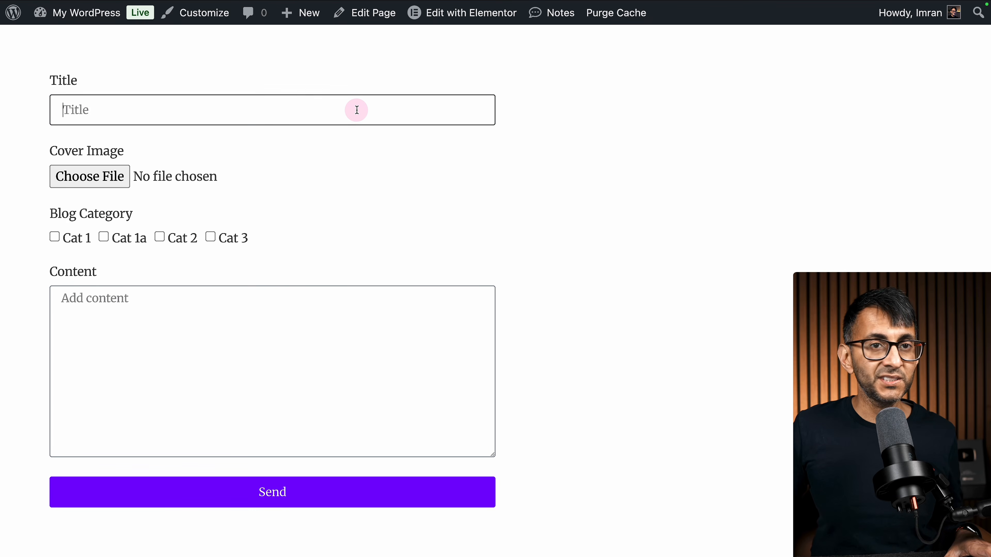
{"action": "type", "text": "Imran Siddiq"}
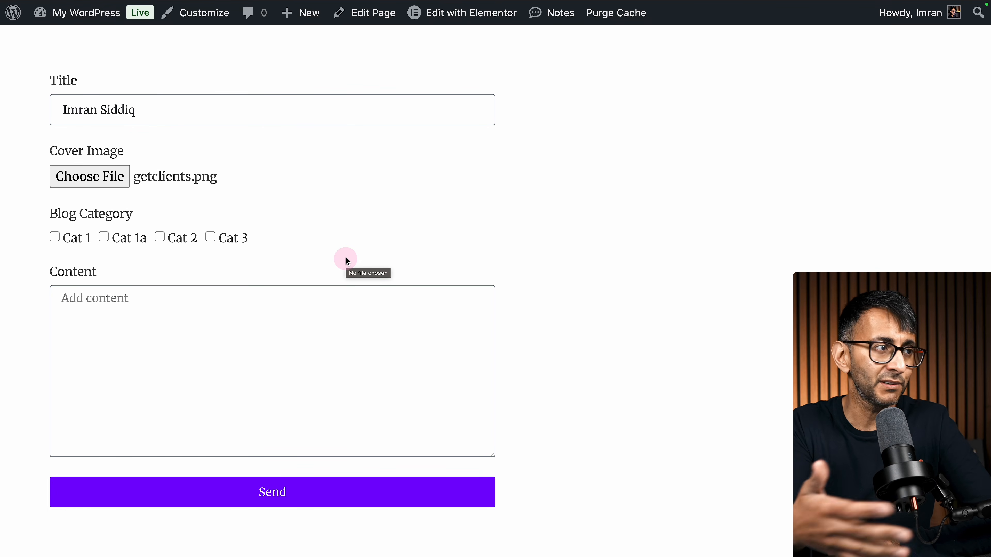
{"action": "left_click", "coordinate": [55, 237]}
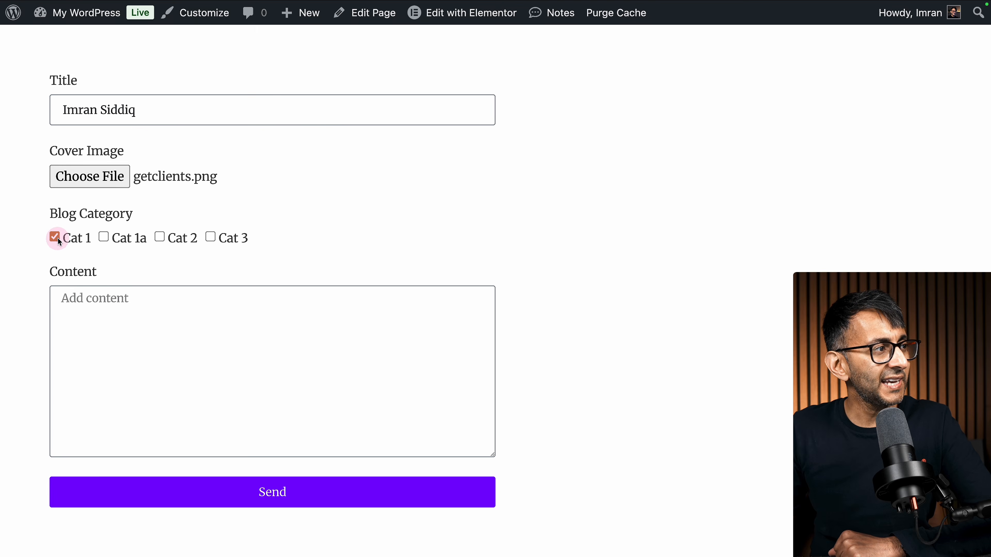
{"action": "left_click", "coordinate": [103, 237]}
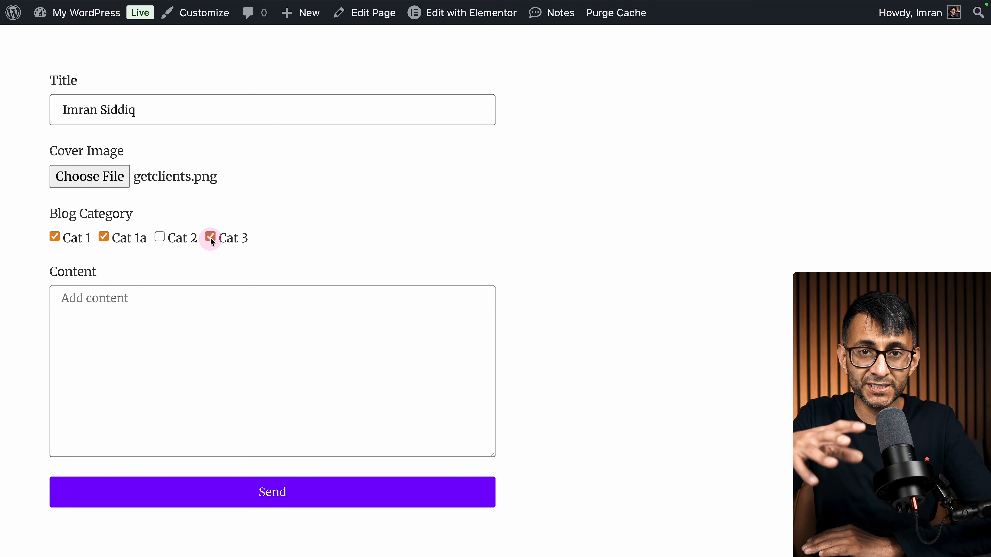
Step: Paste the Google for WooCommerce text into the Content field, check it and send the form
{"action": "left_click", "coordinate": [171, 312]}
{"action": "key", "text": "super+v"}
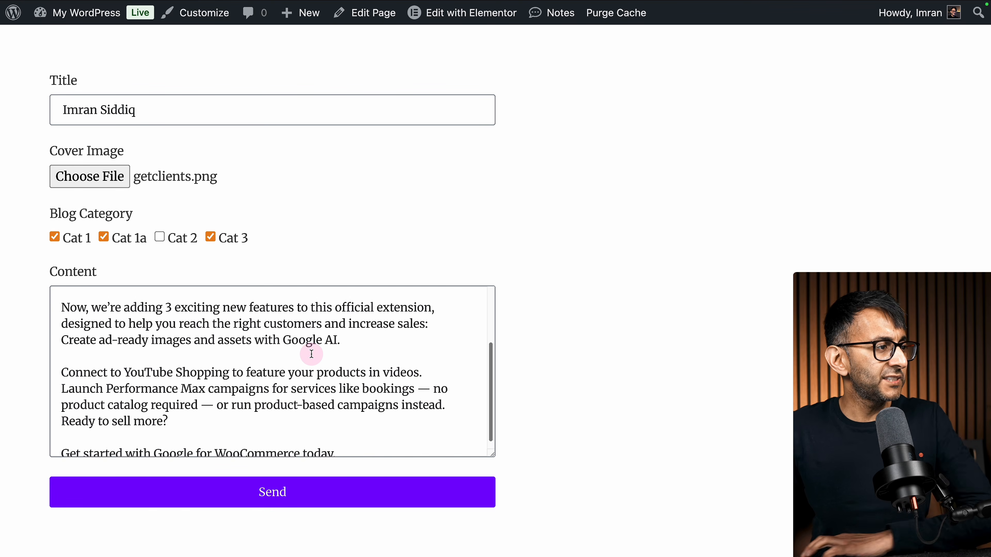
{"action": "scroll", "coordinate": [311, 354], "scroll_direction": "up", "scroll_amount": 3}
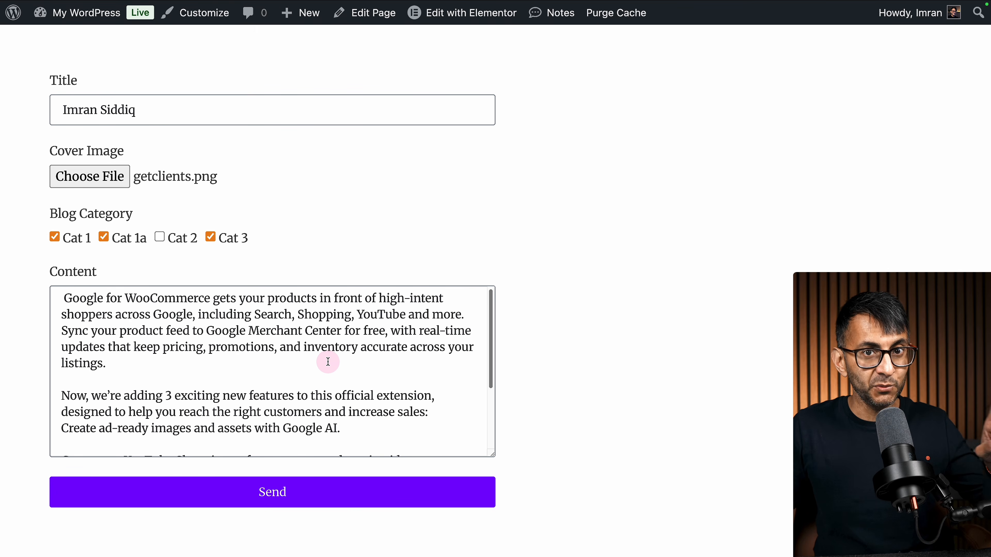
{"action": "scroll", "coordinate": [336, 417], "scroll_direction": "down", "scroll_amount": 5}
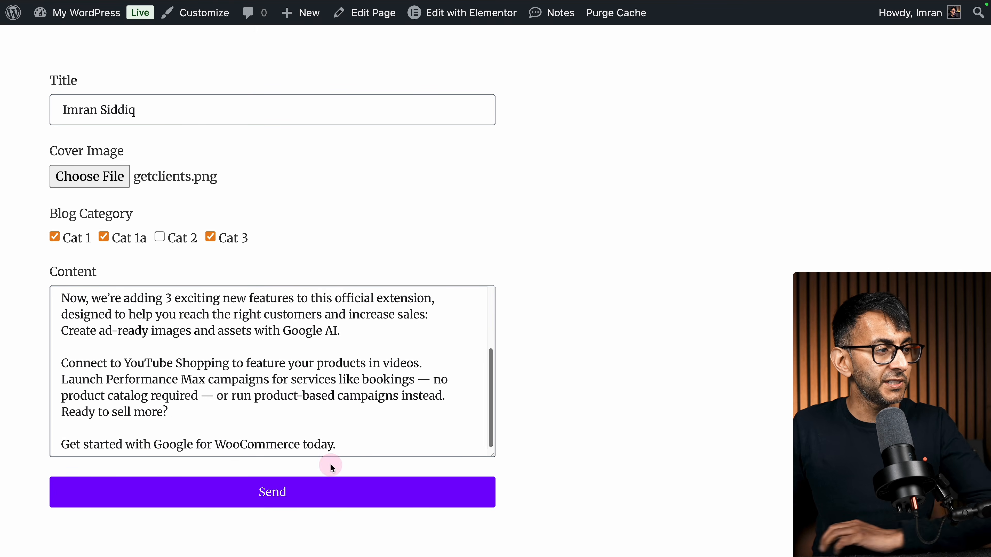
{"action": "left_click", "coordinate": [314, 498]}
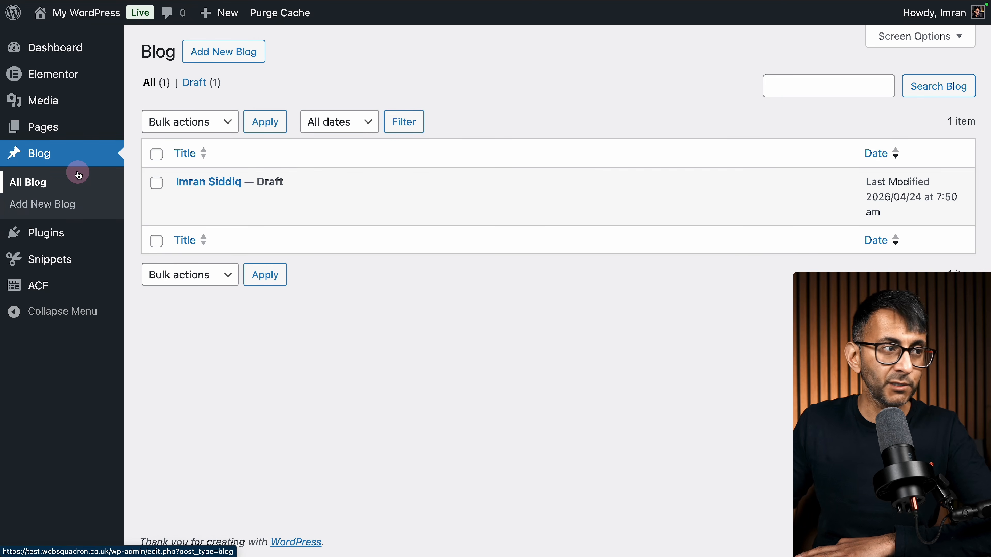
Step: Check the status options offered in the draft blog post's quick edit and leave it without updating
{"action": "mouse_move", "coordinate": [159, 181]}
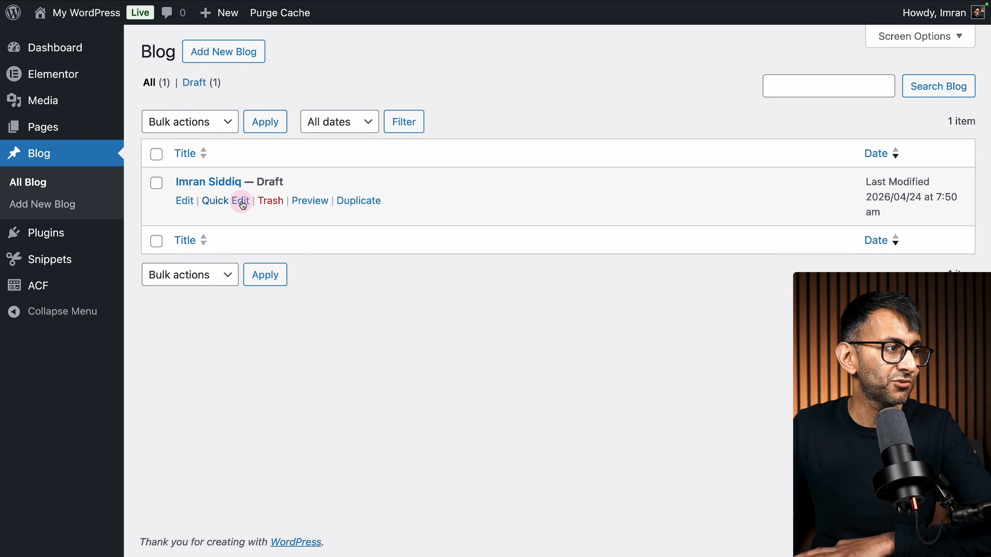
{"action": "left_click", "coordinate": [234, 200]}
{"action": "left_click", "coordinate": [675, 207]}
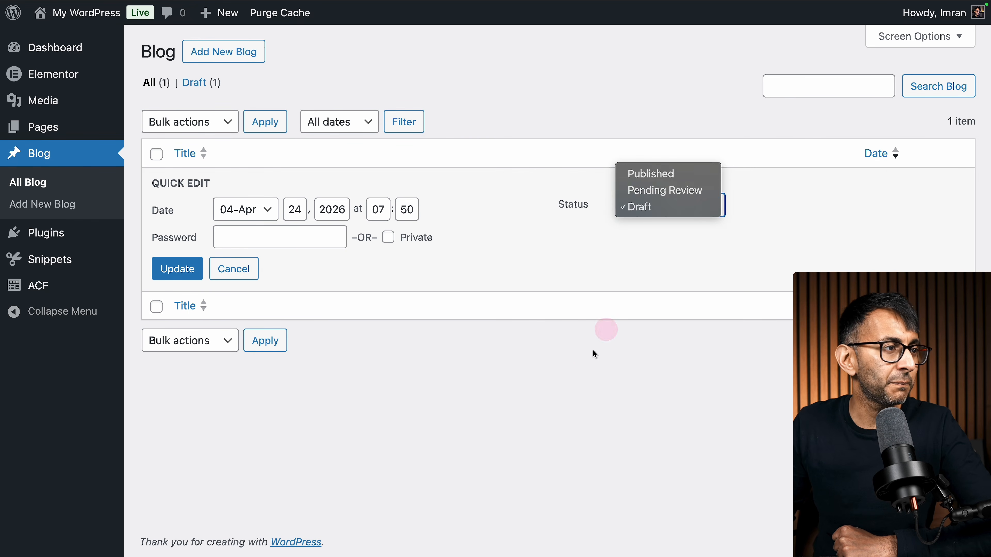
{"action": "left_click", "coordinate": [606, 329]}
{"action": "left_click", "coordinate": [228, 281]}
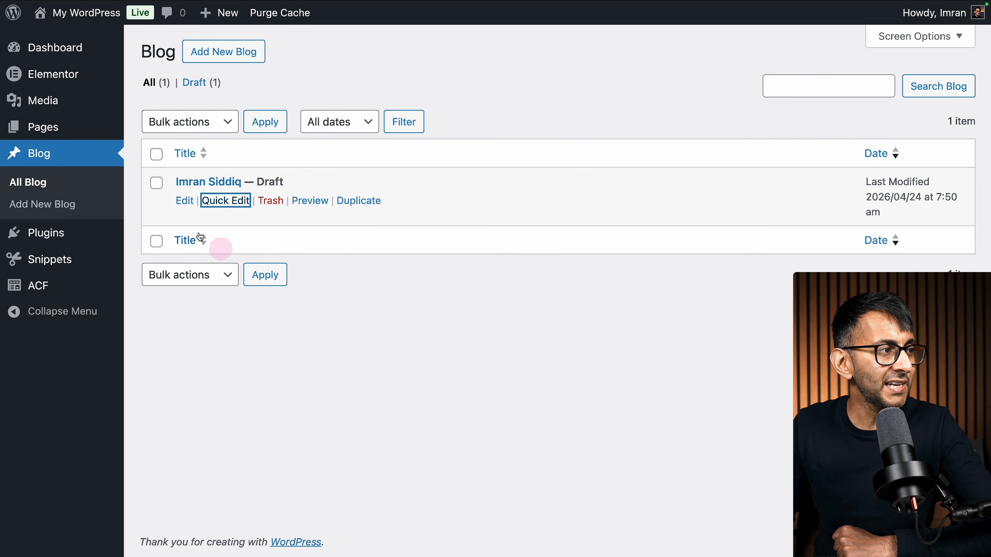
Step: Open the draft blog post for editing and inspect the uploaded How to Get Clients image's attachment details in the Media Library
{"action": "left_click", "coordinate": [183, 201]}
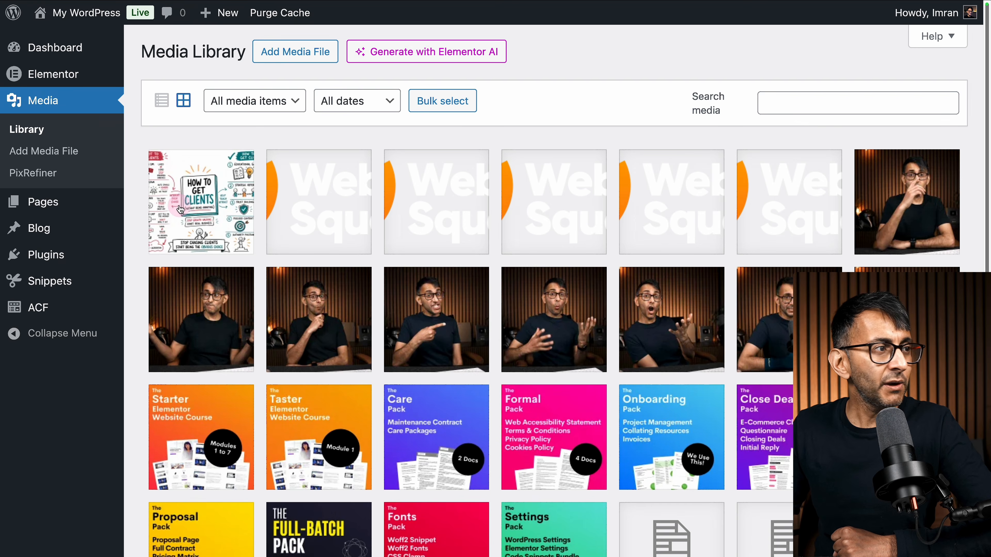
{"action": "left_click", "coordinate": [180, 210]}
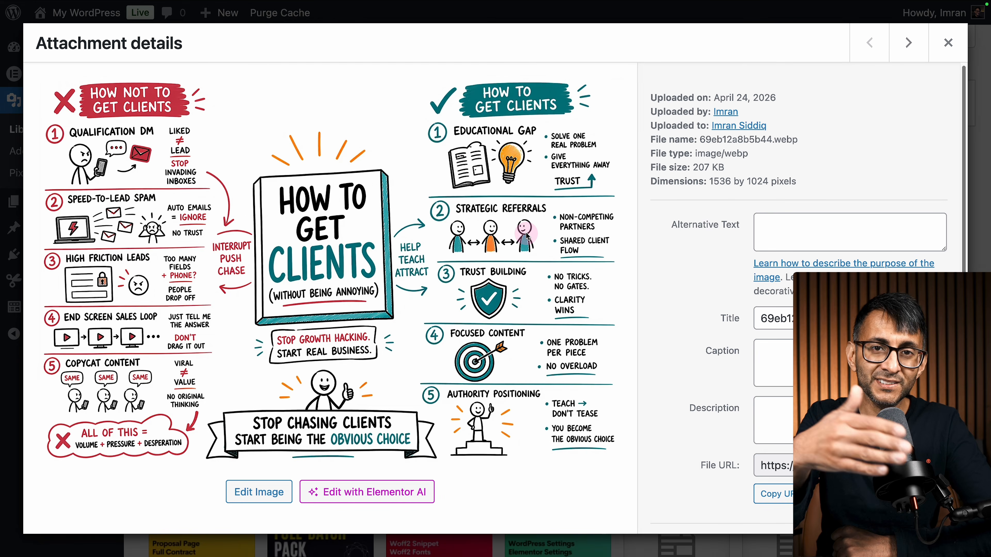
{"action": "left_click", "coordinate": [948, 44]}
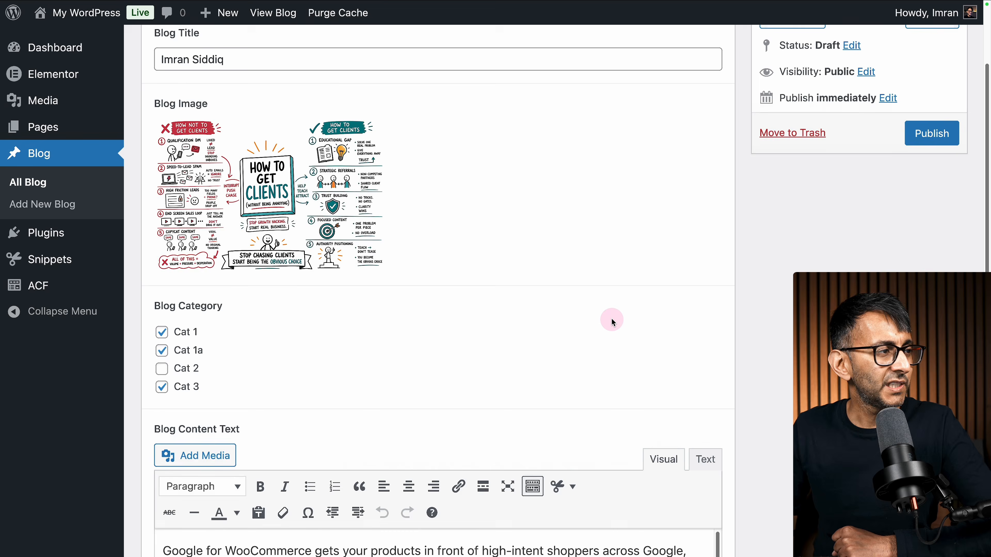
Step: Bold the opening words "Google for WooCommerce" in the post's Blog Content Text
{"action": "scroll", "coordinate": [258, 254], "scroll_direction": "down", "scroll_amount": 3}
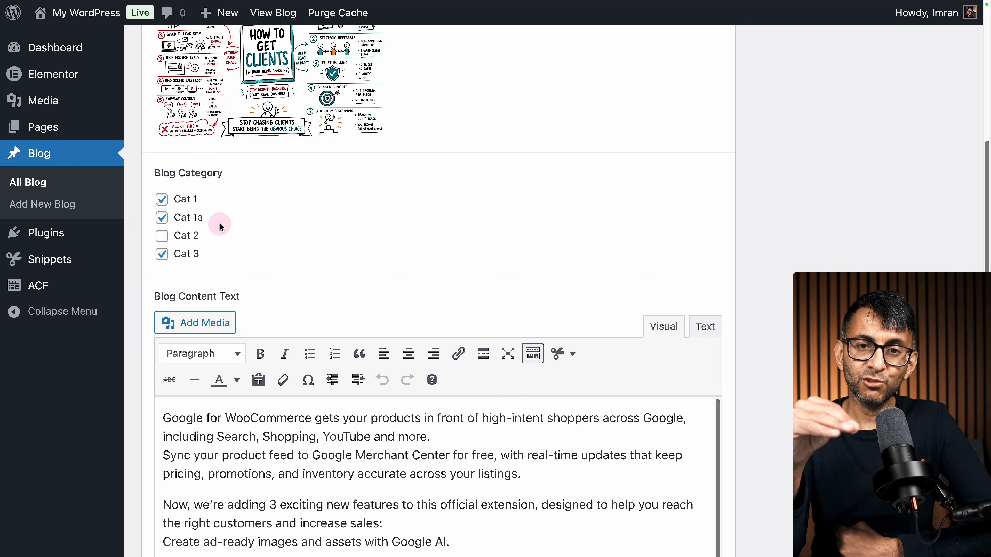
{"action": "scroll", "coordinate": [256, 236], "scroll_direction": "down", "scroll_amount": 5}
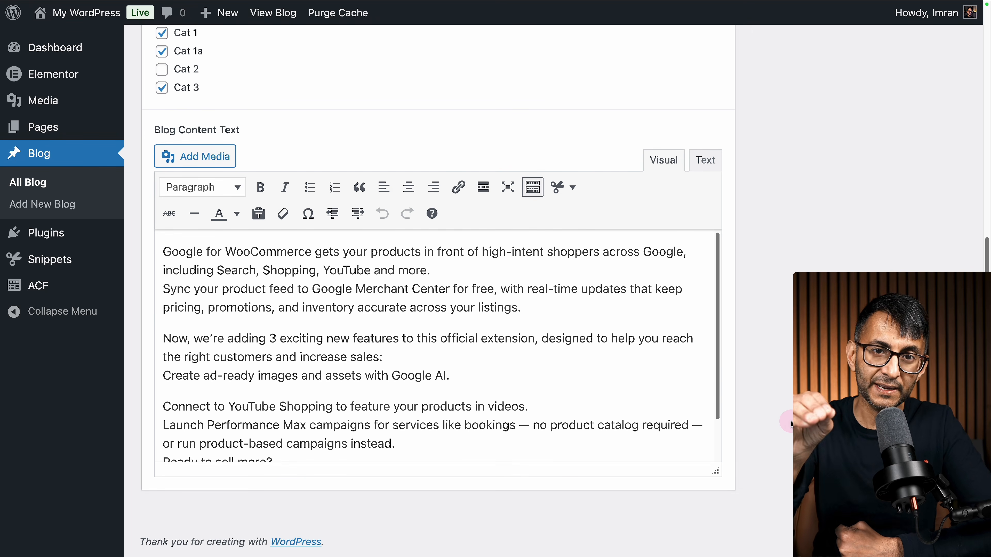
{"action": "left_click_drag", "start_coordinate": [321, 252], "coordinate": [159, 255]}
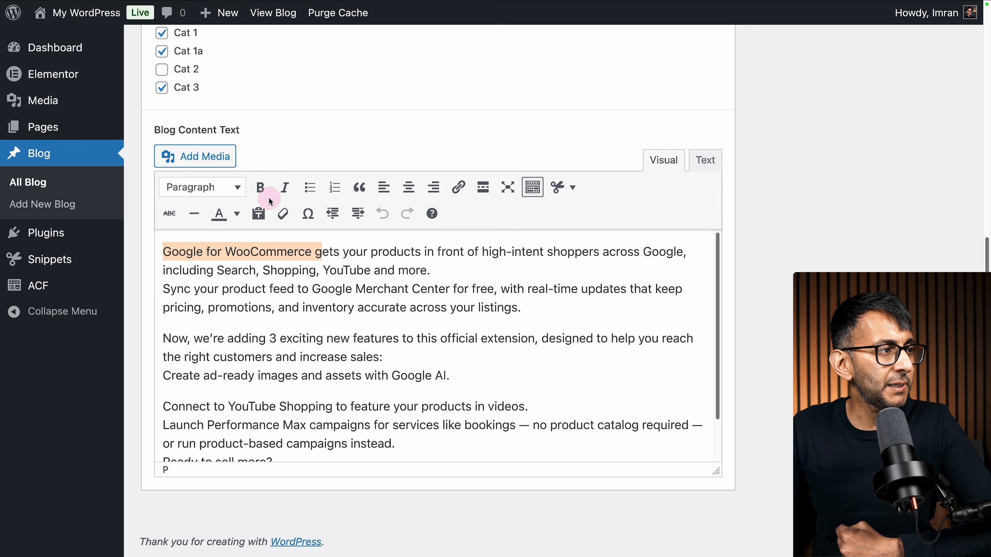
{"action": "left_click", "coordinate": [260, 188]}
Step: Format the paragraph starting "Now, we're adding 3 exciting new features" as Heading 2
{"action": "left_click_drag", "start_coordinate": [385, 338], "coordinate": [174, 323]}
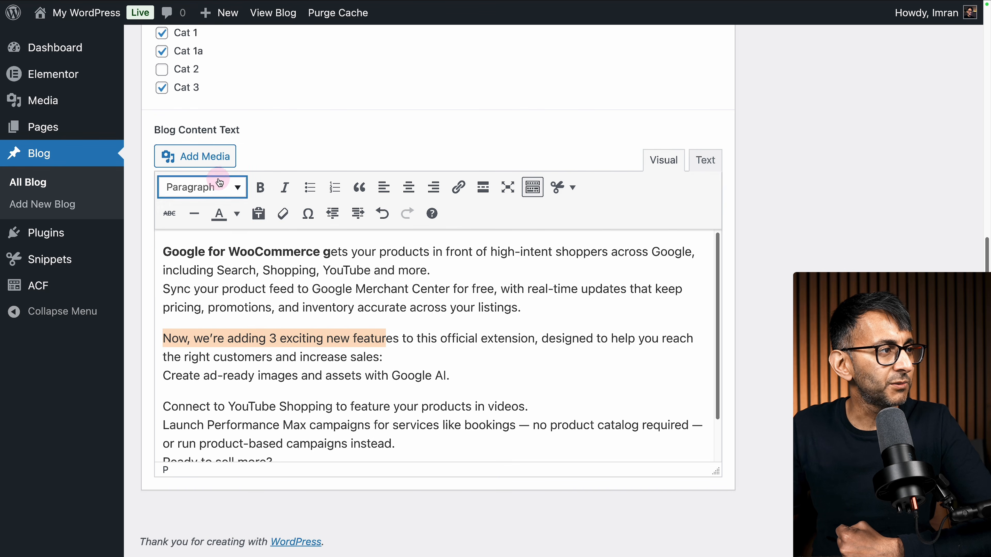
{"action": "left_click", "coordinate": [219, 187]}
{"action": "left_click", "coordinate": [212, 244]}
{"action": "left_click", "coordinate": [546, 344]}
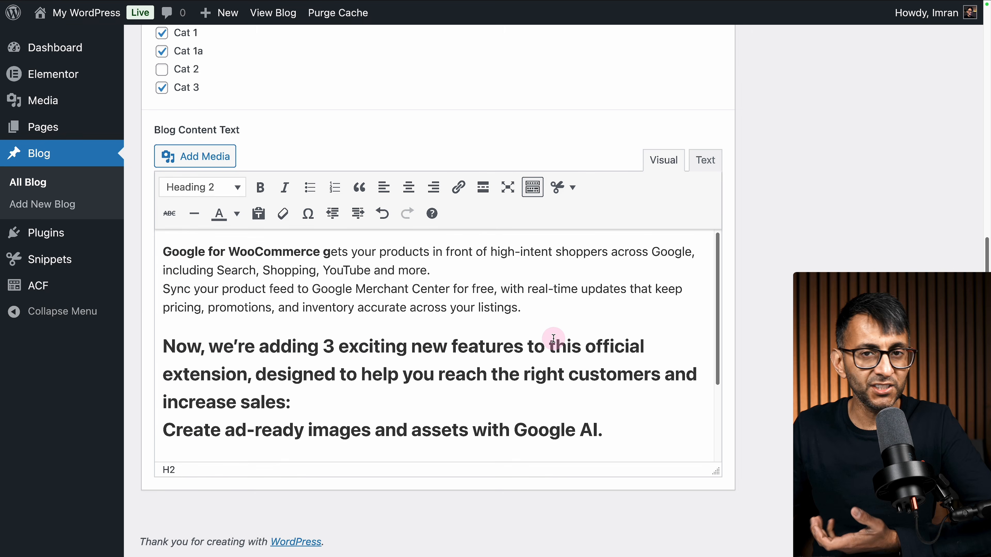
Step: Insert the How to Get Clients image from the Media Library on a new line between the opening paragraph and the heading
{"action": "left_click", "coordinate": [523, 312]}
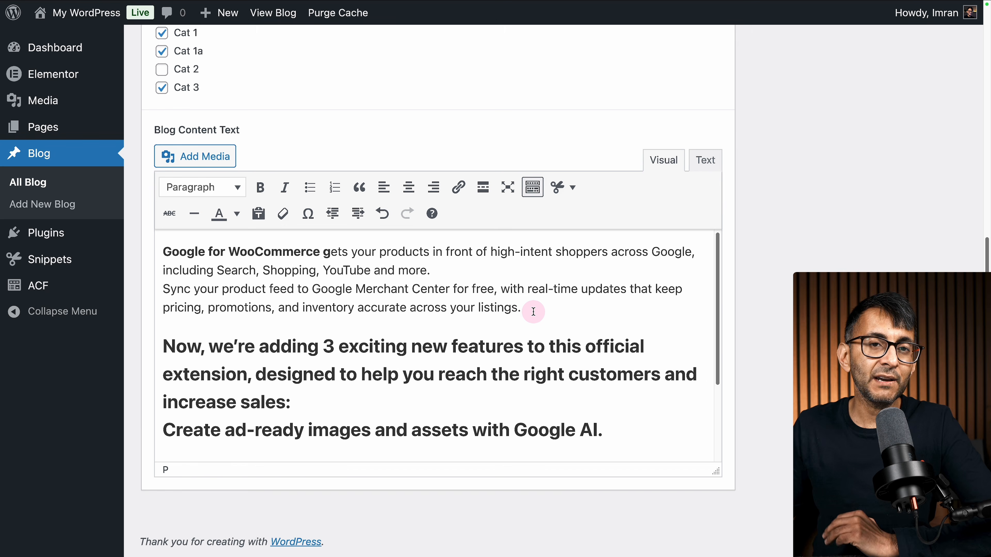
{"action": "scroll", "coordinate": [533, 313], "scroll_direction": "up", "scroll_amount": 10}
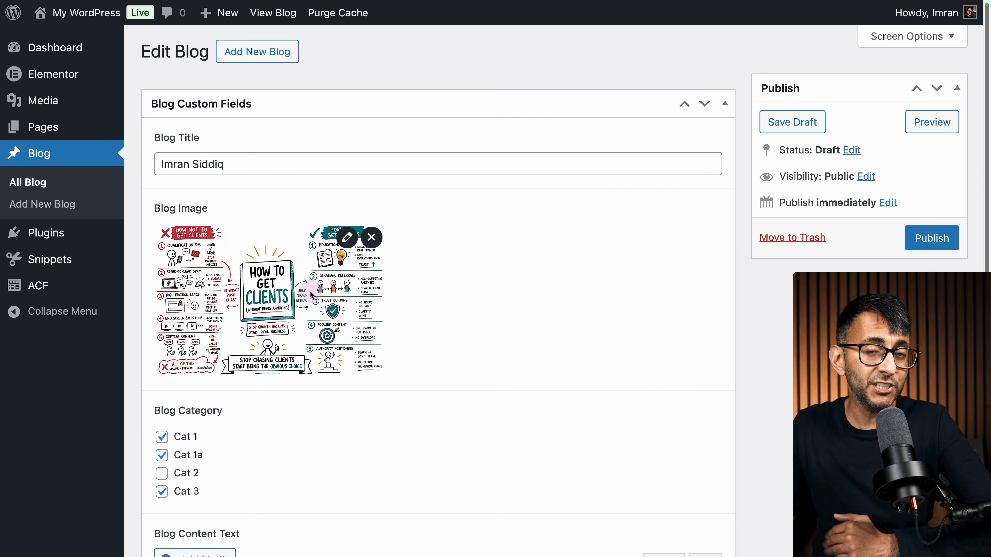
{"action": "scroll", "coordinate": [513, 369], "scroll_direction": "down", "scroll_amount": 10}
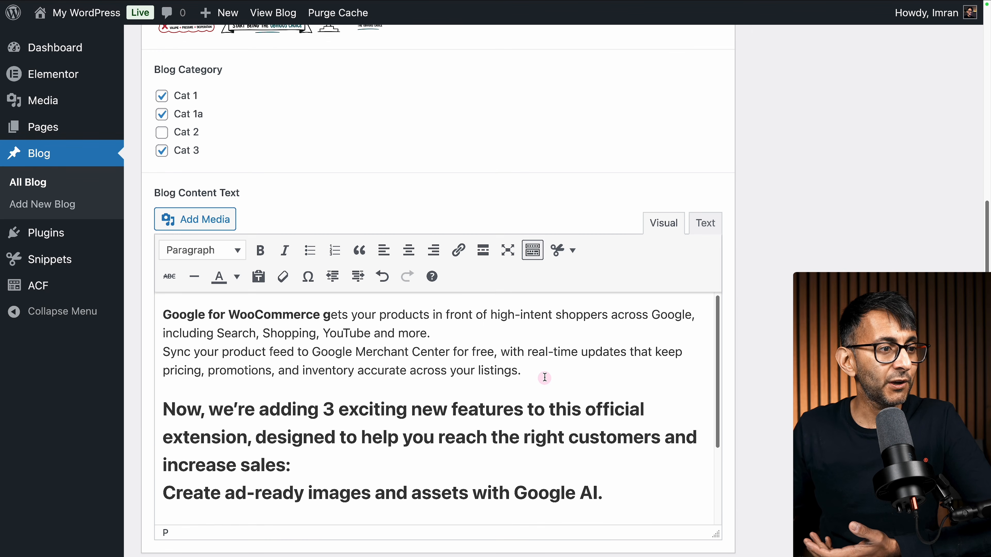
{"action": "key", "text": "Return"}
{"action": "left_click", "coordinate": [214, 218]}
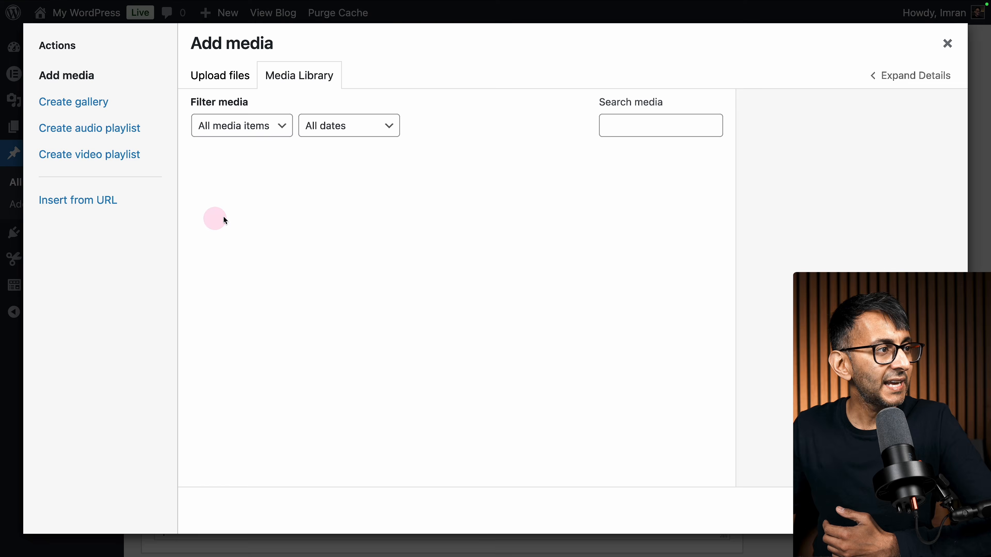
{"action": "left_click", "coordinate": [237, 182]}
{"action": "left_click", "coordinate": [921, 511]}
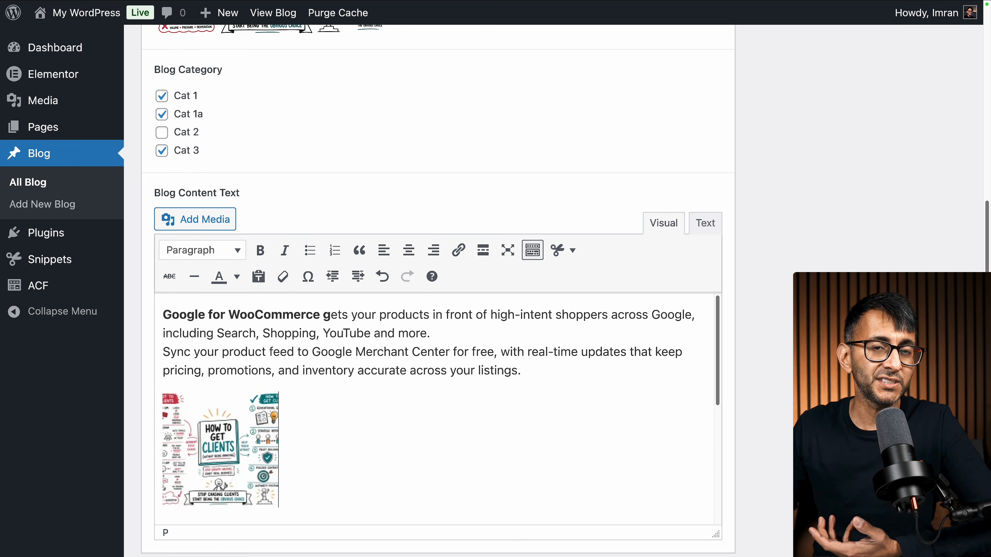
Step: Review the formatted content and add the placeholder text "<link>" after "across your listings." in the opening paragraph
{"action": "scroll", "coordinate": [437, 312], "scroll_direction": "down", "scroll_amount": 2}
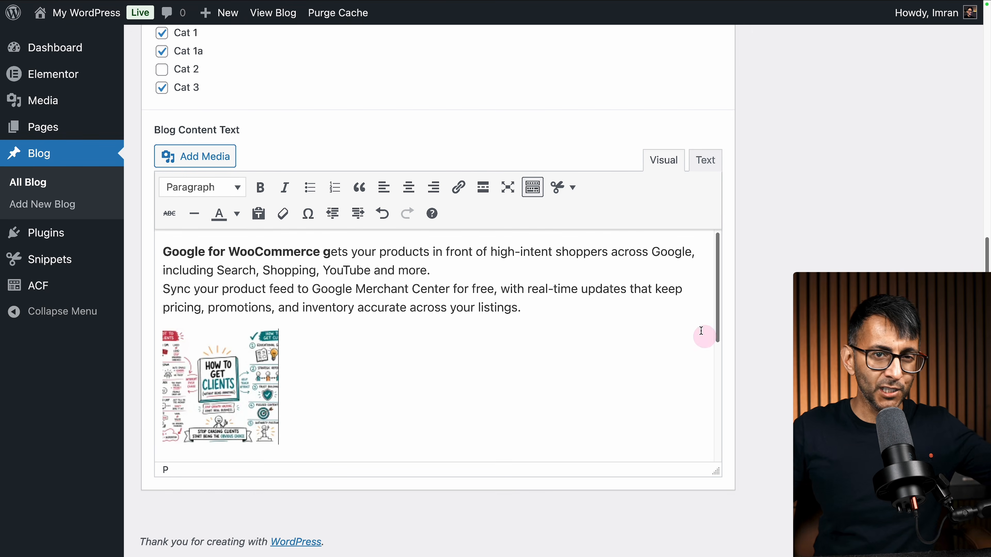
{"action": "scroll", "coordinate": [527, 355], "scroll_direction": "down", "scroll_amount": 5}
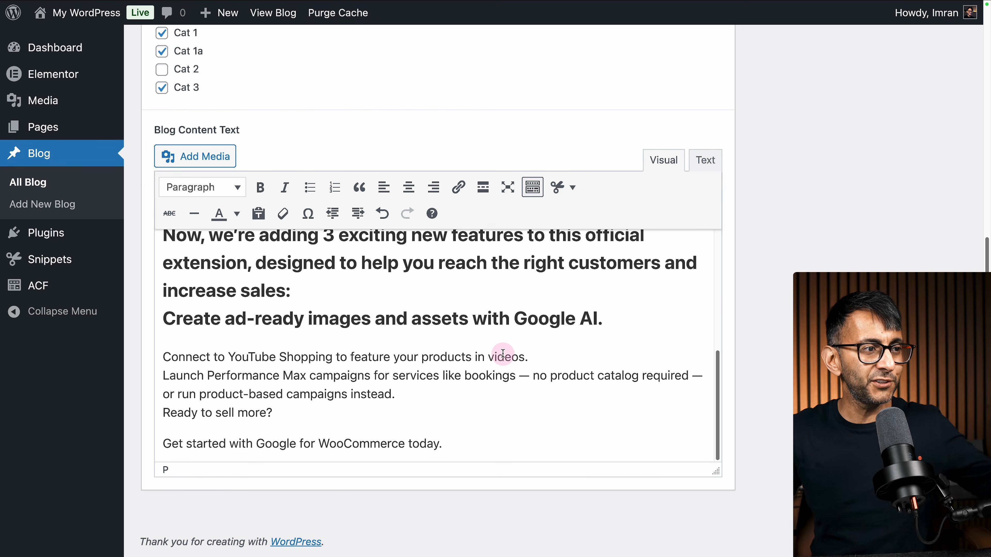
{"action": "scroll", "coordinate": [504, 369], "scroll_direction": "up", "scroll_amount": 3}
{"action": "scroll", "coordinate": [424, 272], "scroll_direction": "up", "scroll_amount": 4}
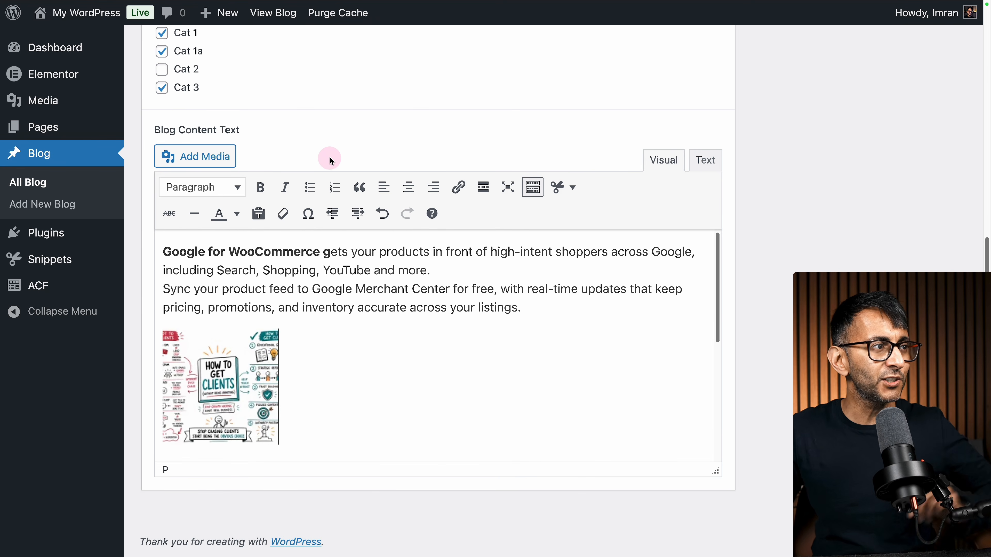
{"action": "scroll", "coordinate": [329, 157], "scroll_direction": "up", "scroll_amount": 10}
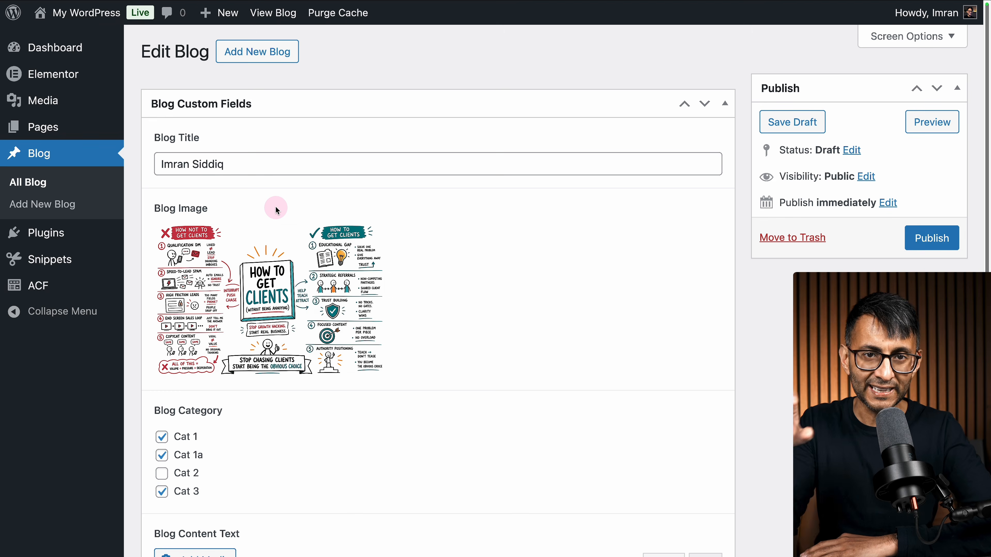
{"action": "scroll", "coordinate": [623, 446], "scroll_direction": "down", "scroll_amount": 10}
{"action": "left_click", "coordinate": [532, 311]}
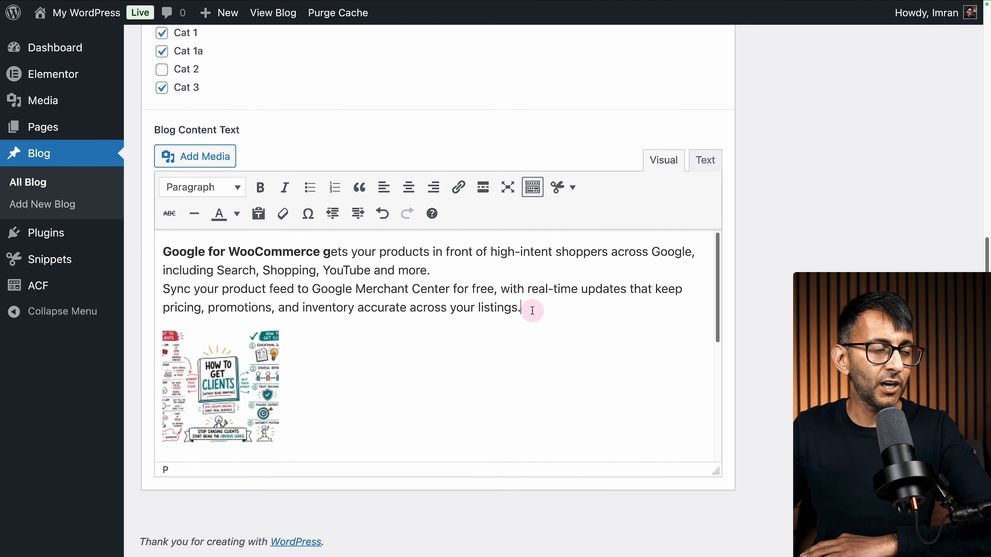
{"action": "type", "text": "<link>"}
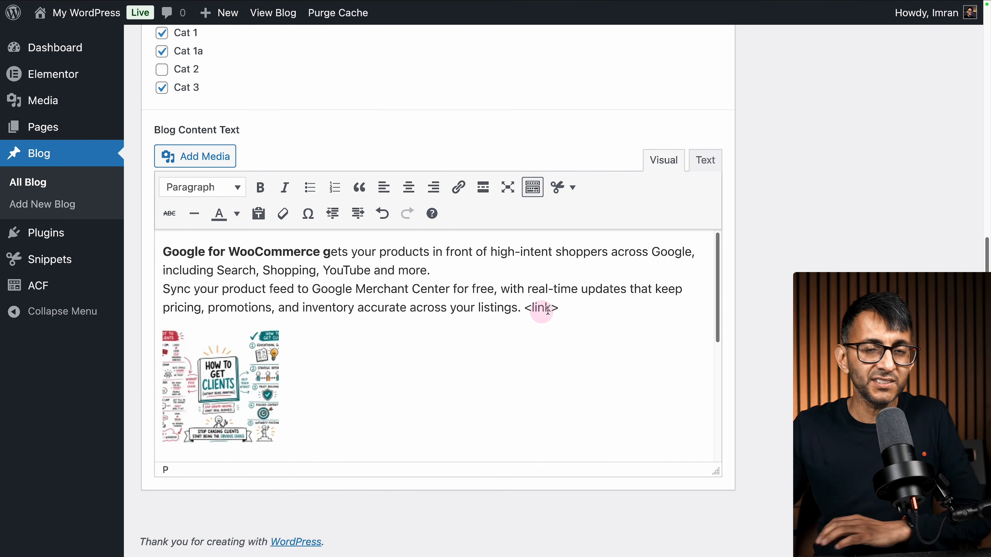
{"action": "left_click", "coordinate": [588, 359]}
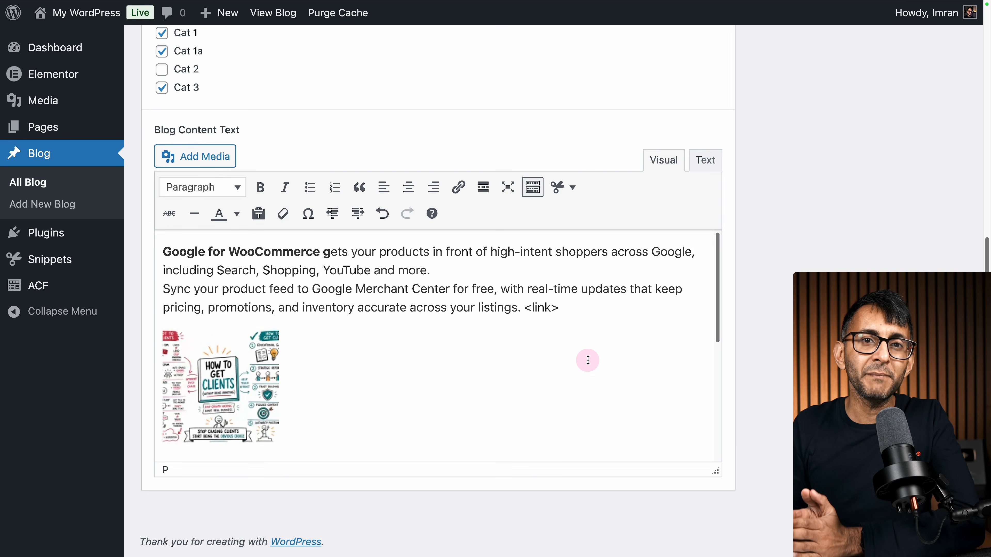
{"action": "scroll", "coordinate": [616, 266], "scroll_direction": "up", "scroll_amount": 10}
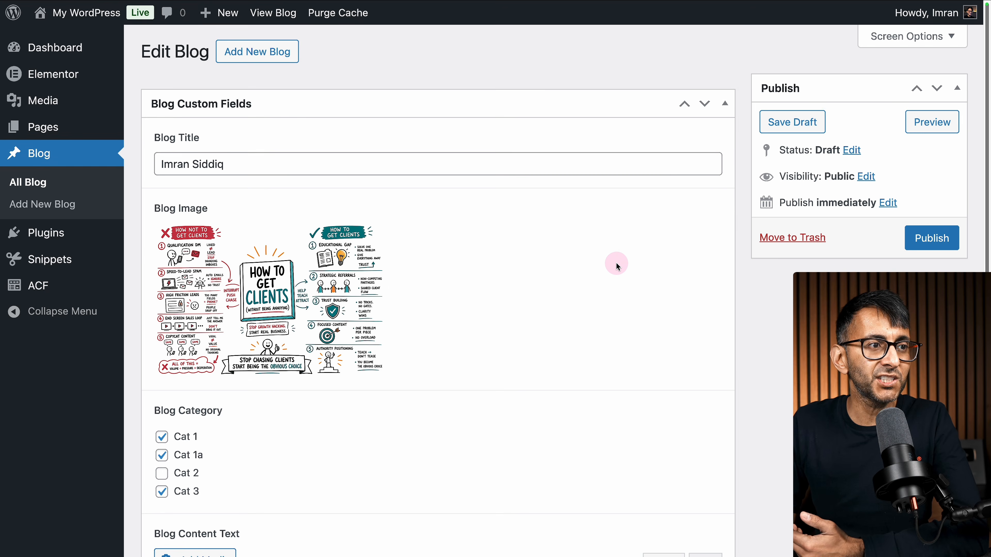